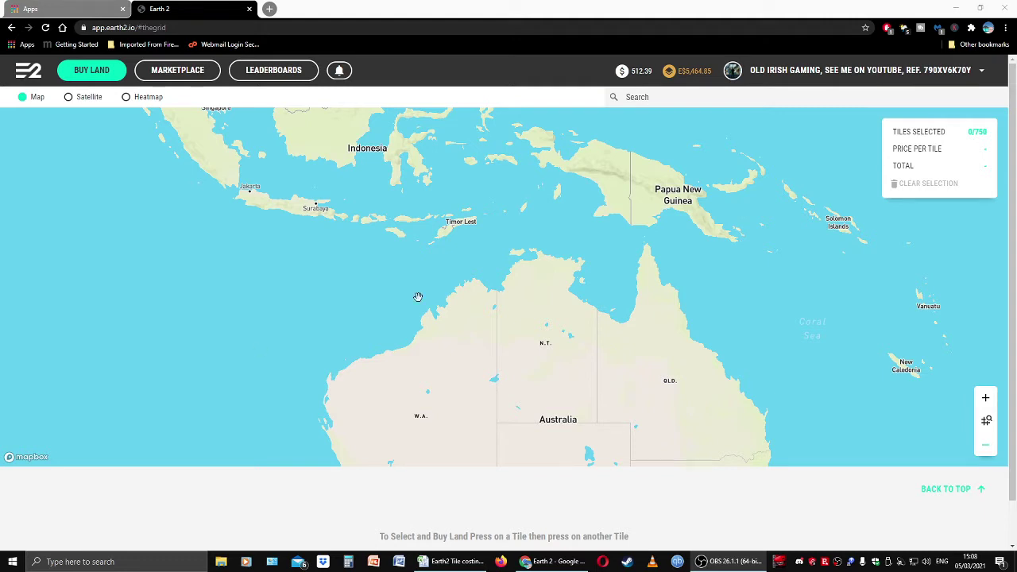
# Frame the whole of Australia in the Earth 2 map view.
pyautogui.moveTo(618, 275); pyautogui.dragTo(477, 189)
pyautogui.moveTo(517, 346); pyautogui.dragTo(461, 288)
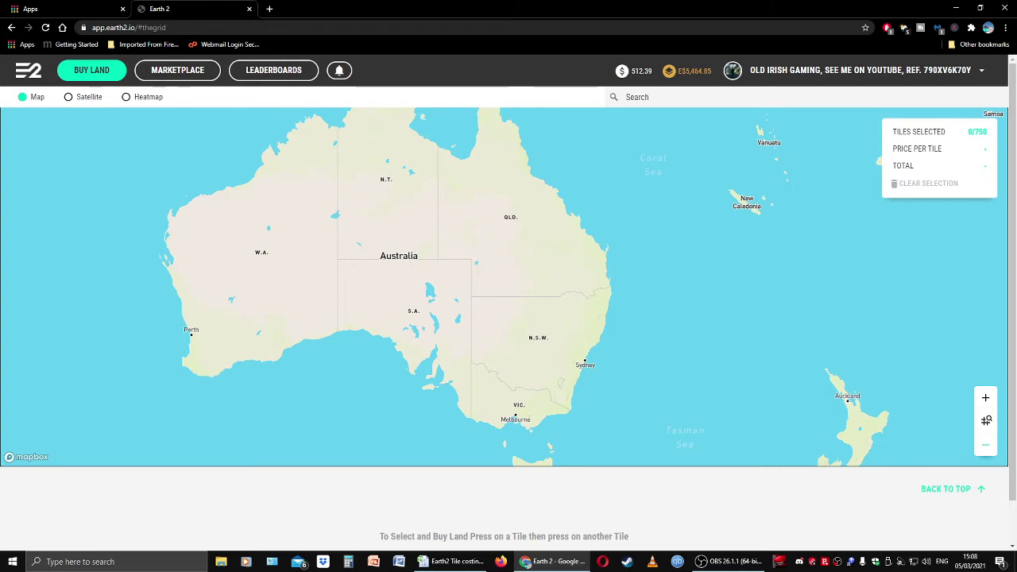
pyautogui.moveTo(396, 265); pyautogui.dragTo(418, 302)
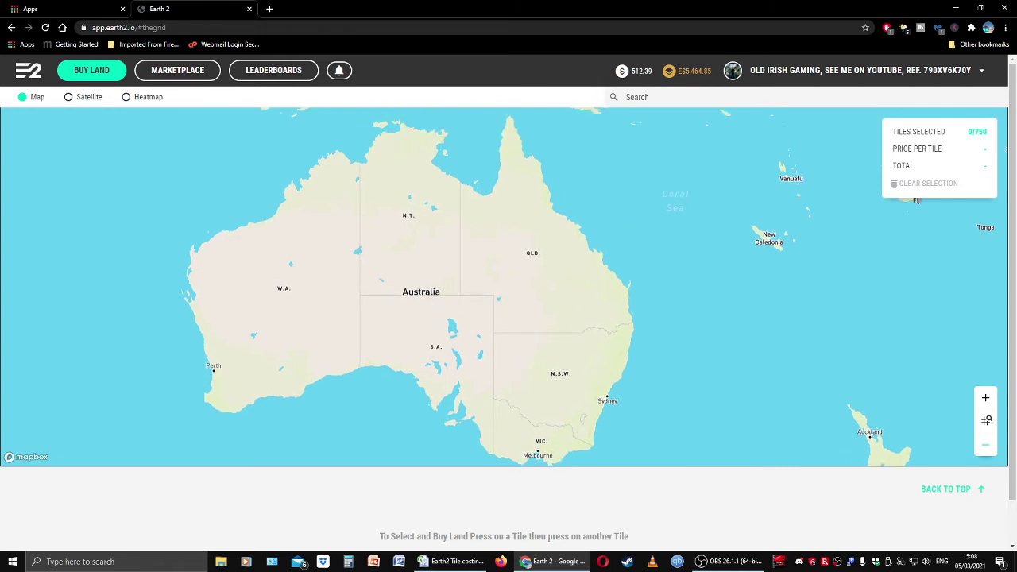
pyautogui.hotkey('alt', 'Tab')
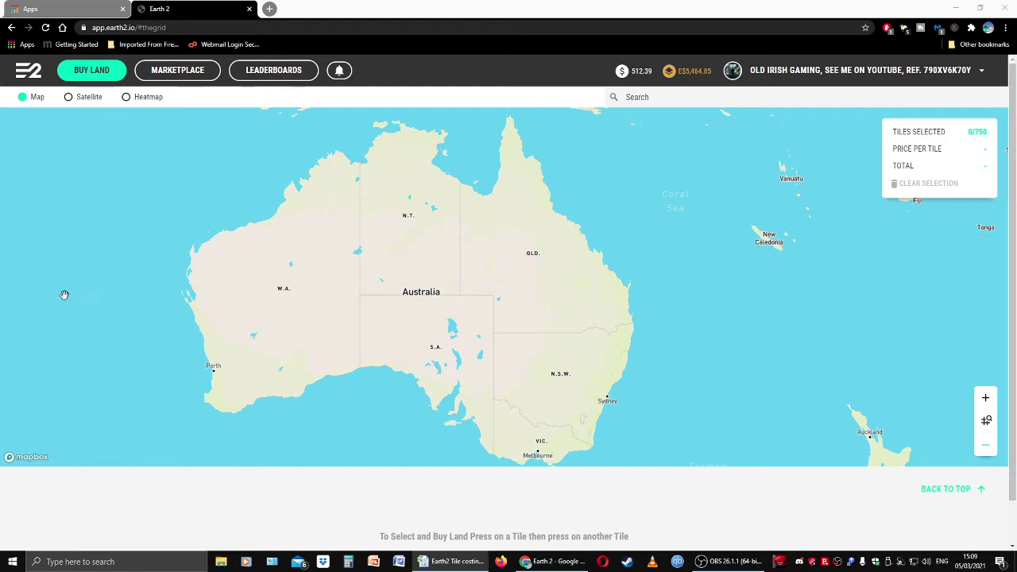
# Pan east across the Tasman Sea to New Zealand and adjust the zoom.
pyautogui.moveTo(726, 404); pyautogui.dragTo(430, 226)
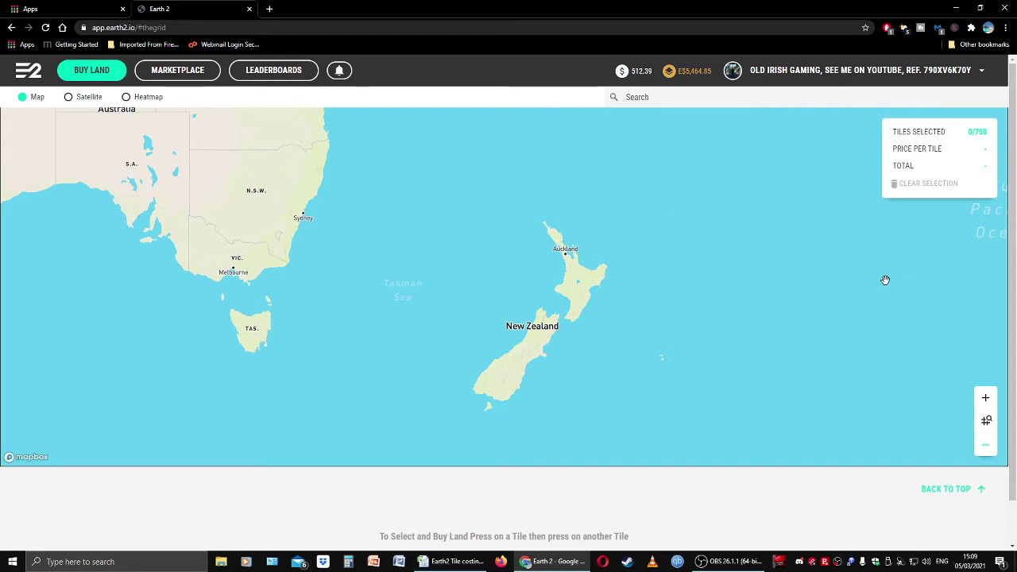
pyautogui.moveTo(863, 288); pyautogui.dragTo(311, 368)
pyautogui.scroll(-5, 681, 275)
pyautogui.scroll(-2, 663, 275)
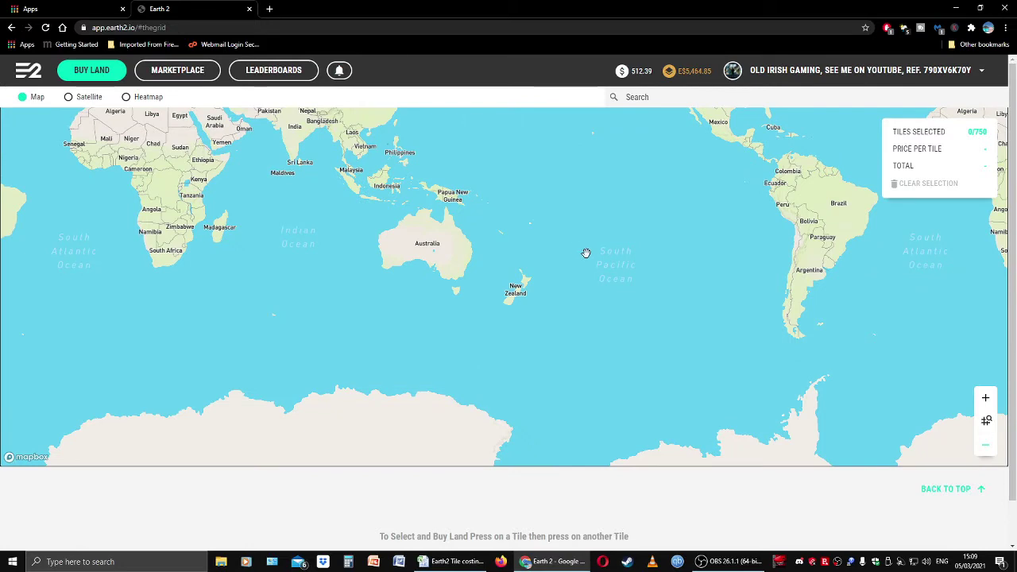
pyautogui.scroll(5, 586, 253)
# Bring Papua New Guinea, the Coral Sea and the Pacific islands into view beside Australia.
pyautogui.moveTo(586, 249); pyautogui.dragTo(329, 290)
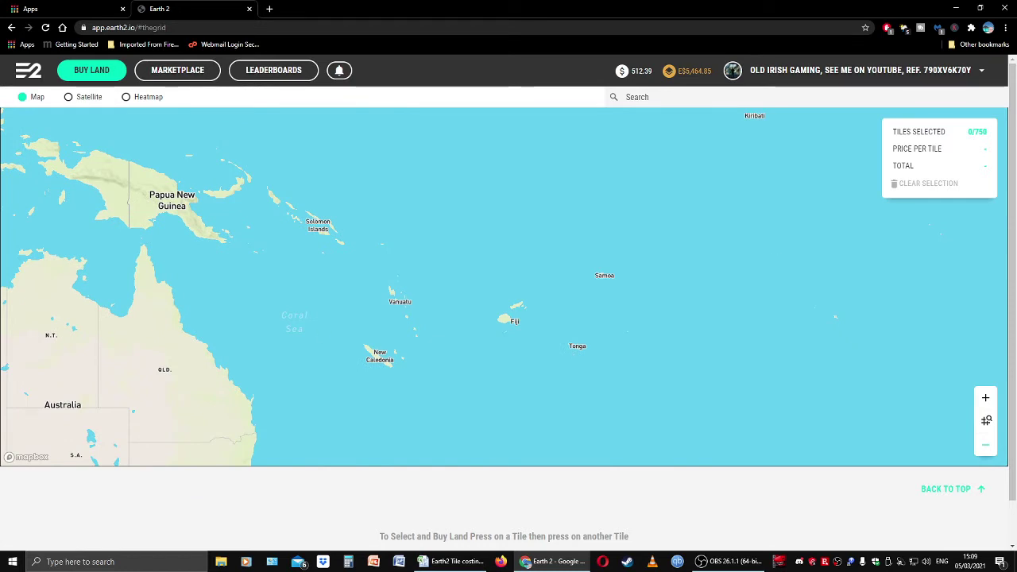
pyautogui.moveTo(408, 306); pyautogui.dragTo(519, 255)
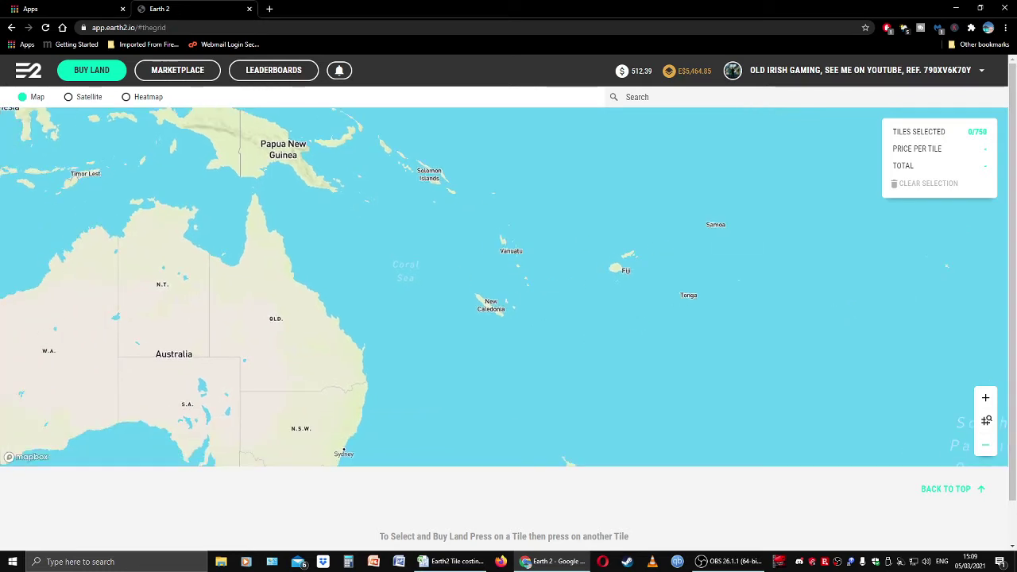
pyautogui.hotkey('alt', 'Tab')
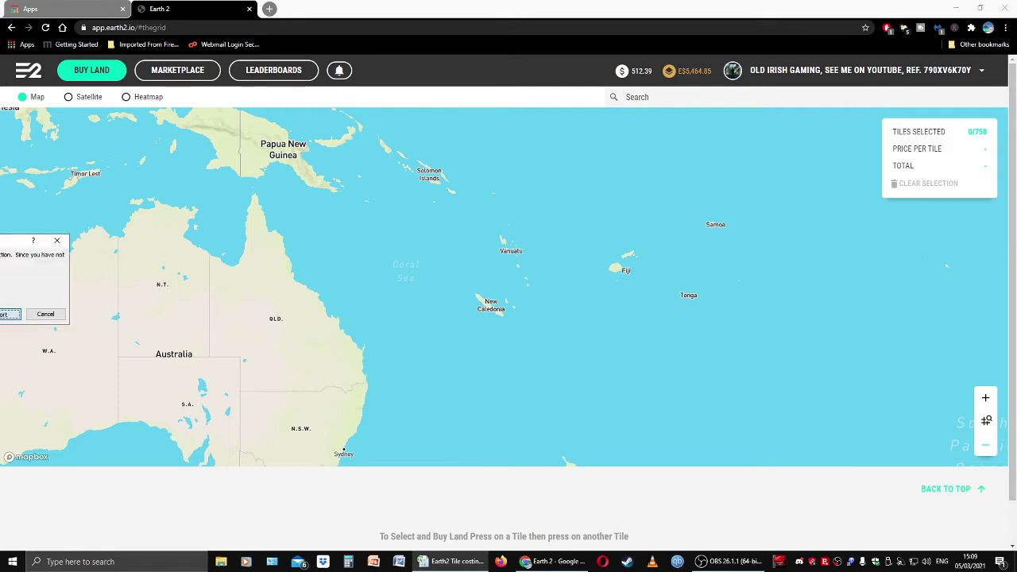
# Confirm the price-table sort and dock the Excel window on the right half of the screen.
pyautogui.press('Return')
pyautogui.moveTo(0, 119); pyautogui.dragTo(670, 27)
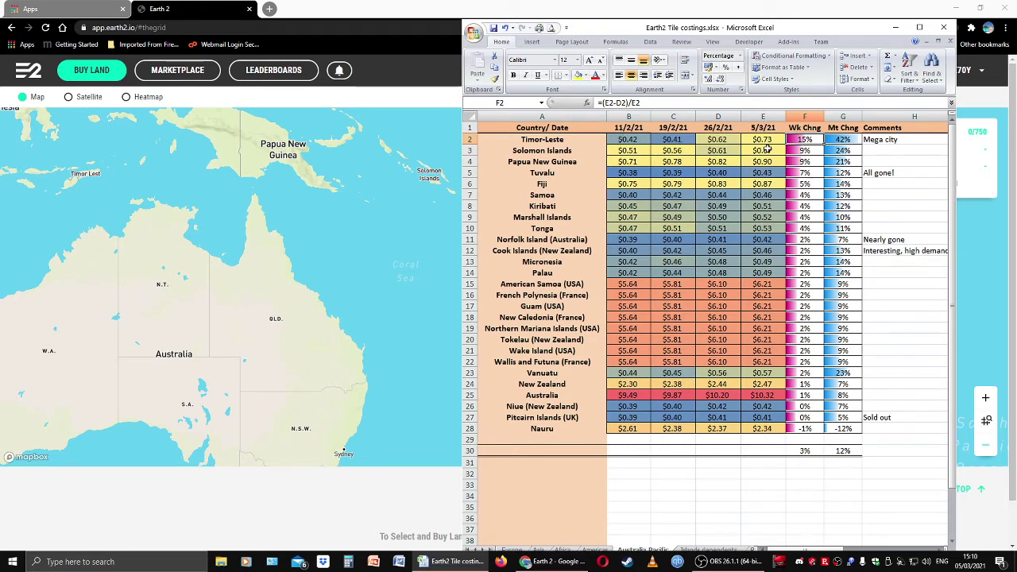
# Center the map on Timor-Leste and zoom in on the Betano coast.
pyautogui.click(239, 260)
pyautogui.moveTo(350, 227); pyautogui.dragTo(844, 325)
pyautogui.scroll(-2, 641, 337)
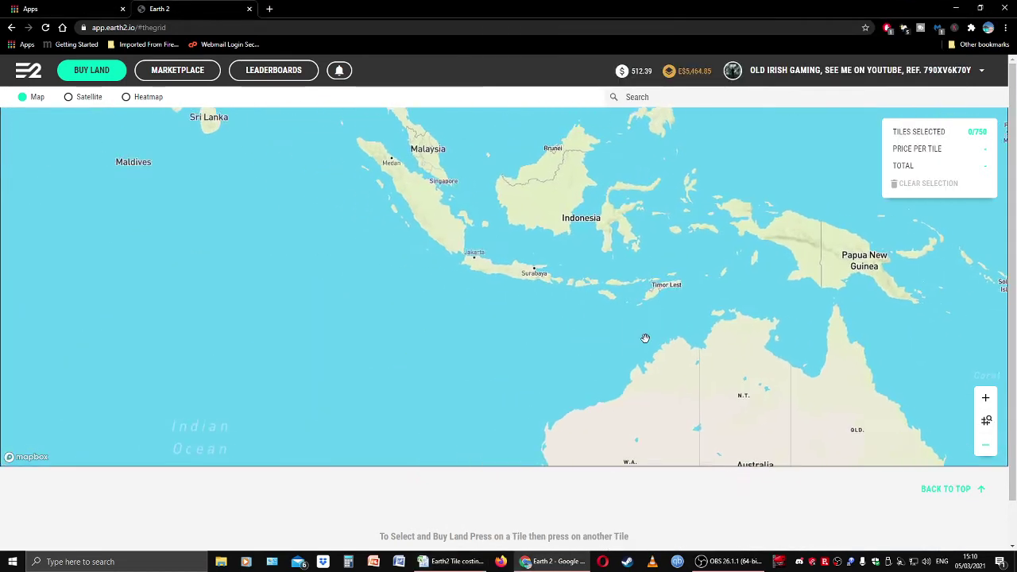
pyautogui.moveTo(641, 336); pyautogui.dragTo(483, 336)
pyautogui.scroll(4, 564, 284)
pyautogui.scroll(5, 564, 284)
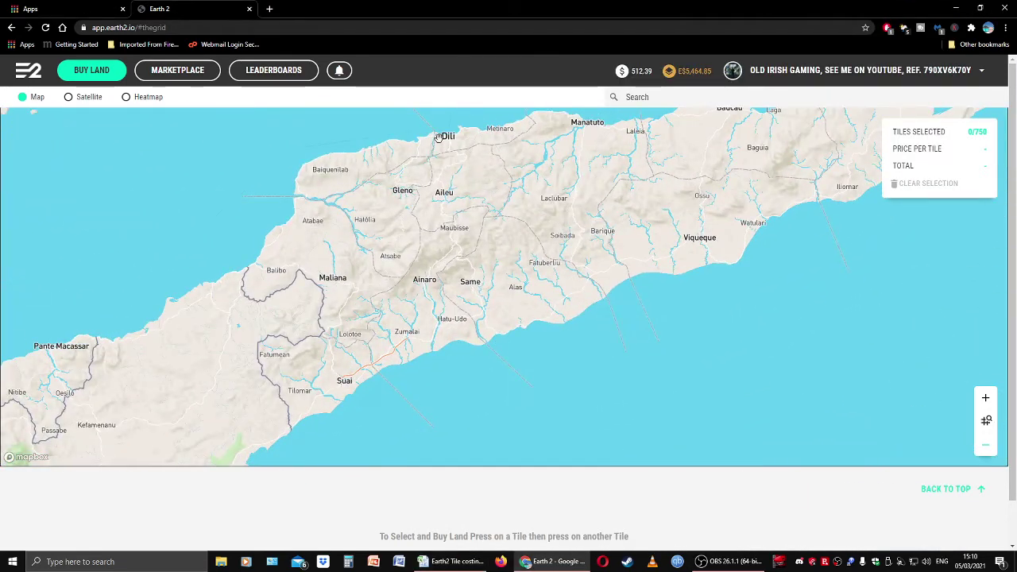
pyautogui.scroll(3, 536, 330)
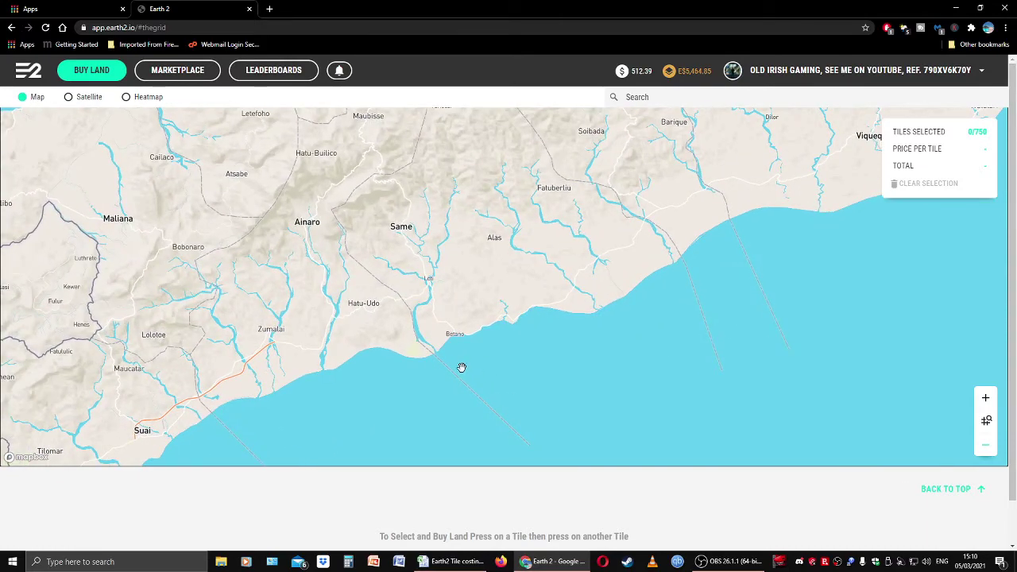
pyautogui.scroll(4, 461, 366)
pyautogui.scroll(5, 438, 263)
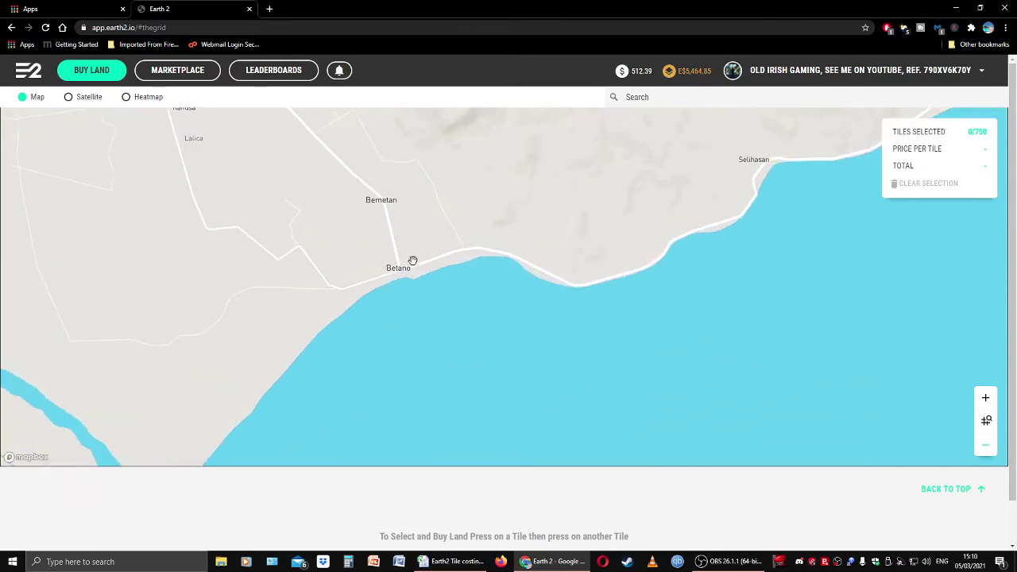
pyautogui.click(985, 398)
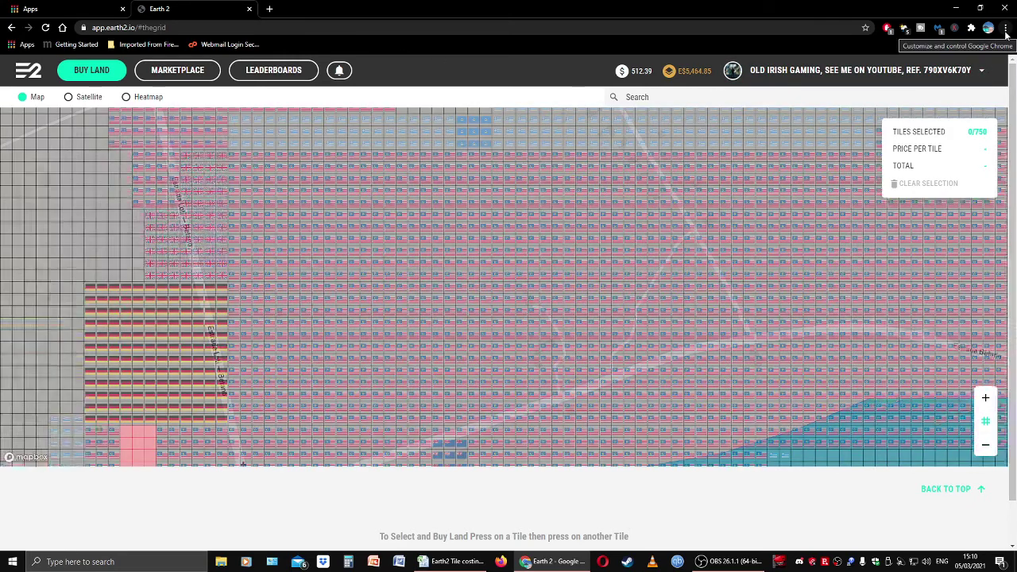
# Reduce the browser page zoom to 67%.
pyautogui.click(1006, 28)
pyautogui.click(933, 127)
pyautogui.click(933, 127)
pyautogui.click(934, 127)
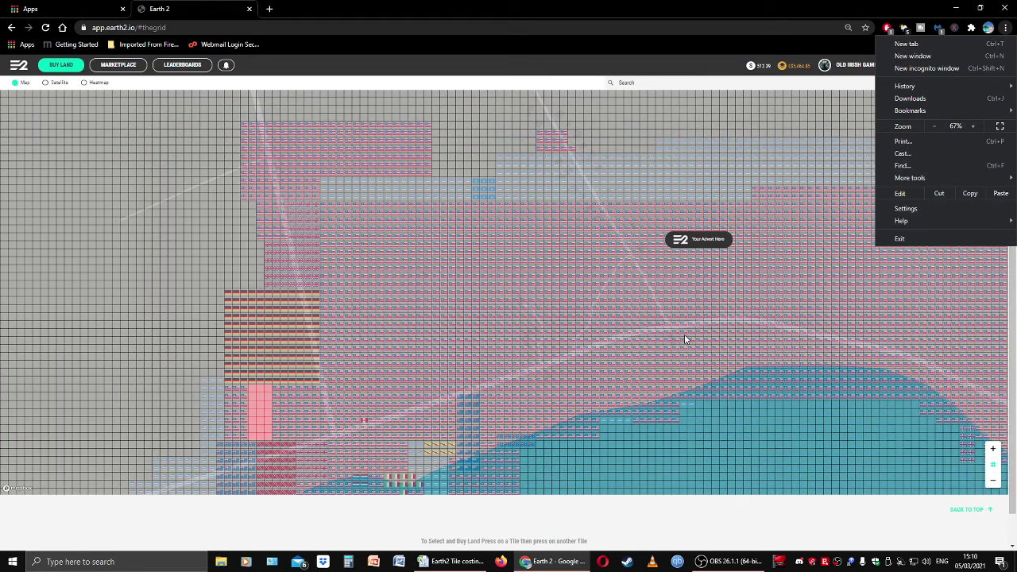
# Pan across the tile grid toward the coastline road and empty land.
pyautogui.moveTo(685, 338); pyautogui.dragTo(170, 368)
pyautogui.moveTo(425, 336); pyautogui.dragTo(251, 310)
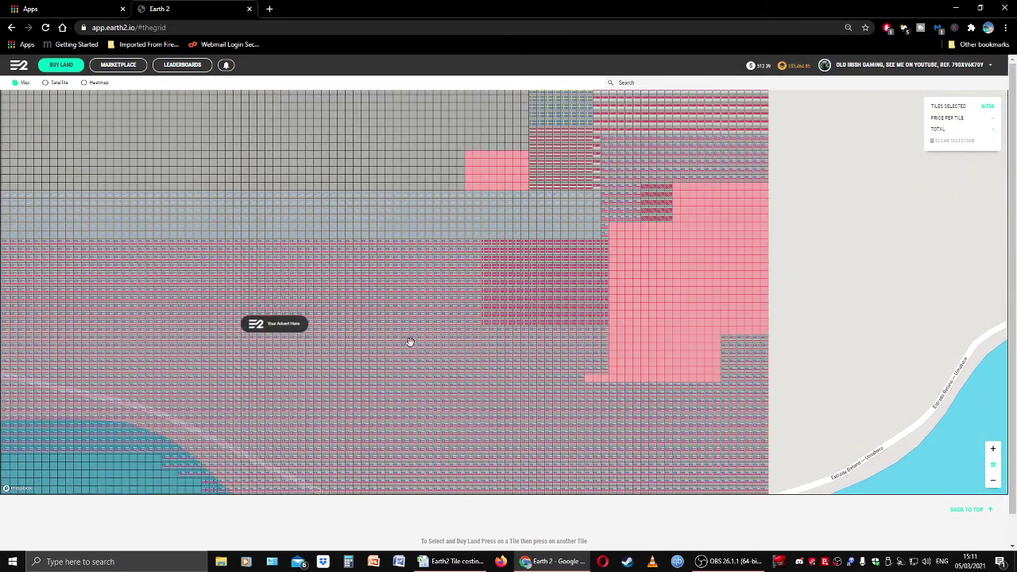
pyautogui.moveTo(863, 278); pyautogui.dragTo(339, 365)
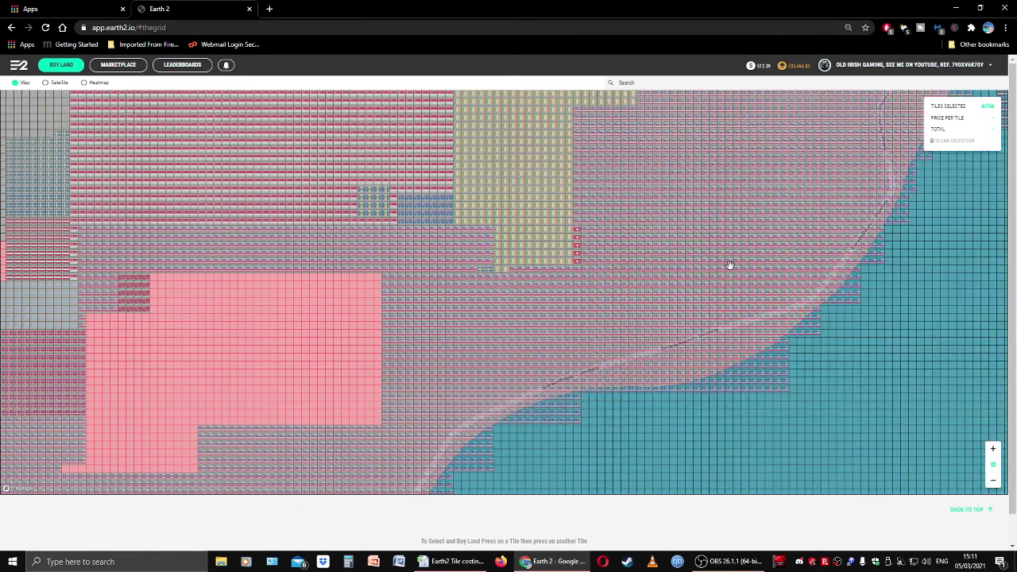
pyautogui.moveTo(729, 265); pyautogui.dragTo(637, 344)
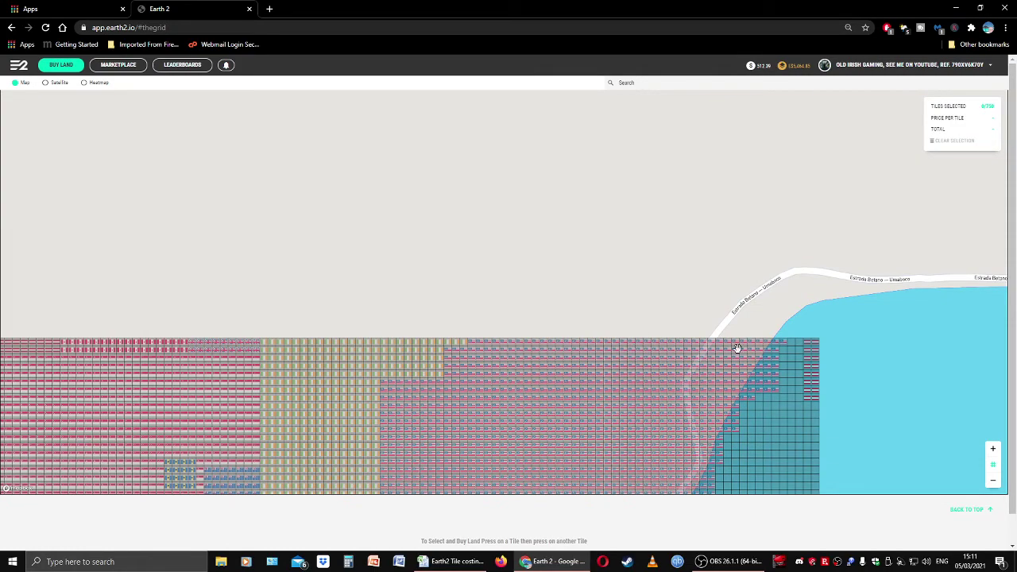
pyautogui.scroll(2, 763, 168)
pyautogui.moveTo(763, 168); pyautogui.dragTo(260, 358)
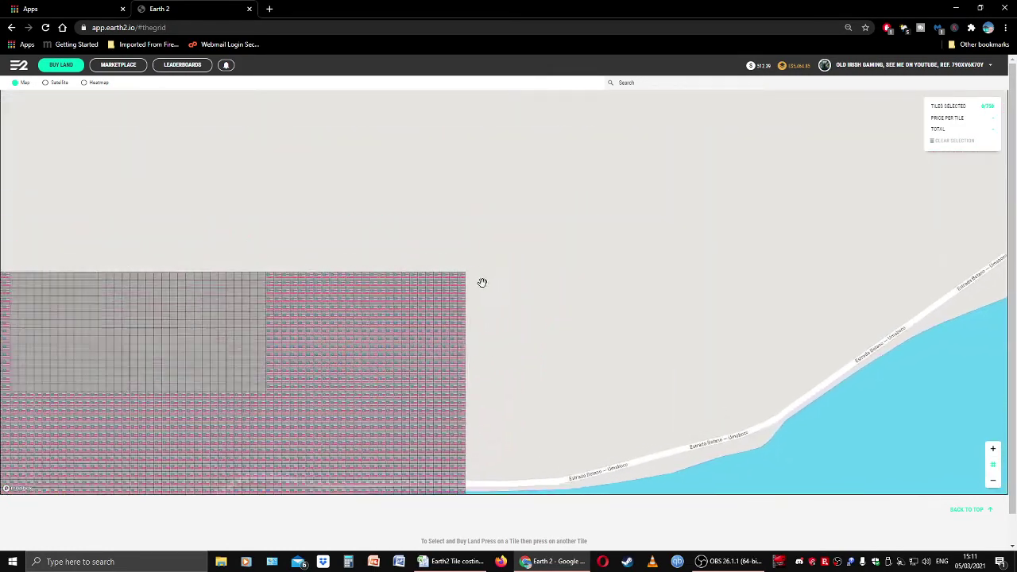
pyautogui.moveTo(475, 277); pyautogui.dragTo(438, 198)
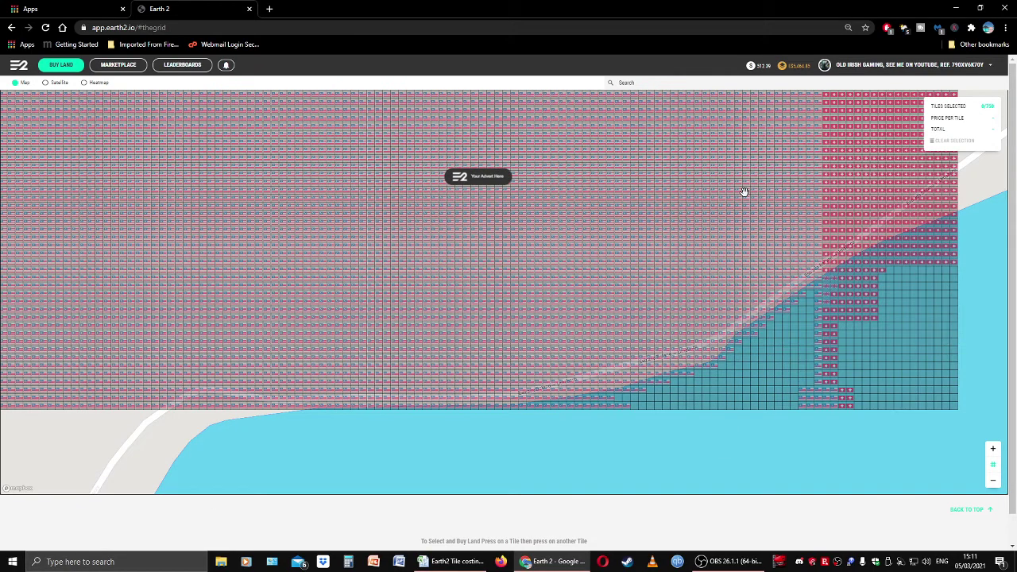
pyautogui.moveTo(742, 191); pyautogui.dragTo(400, 341)
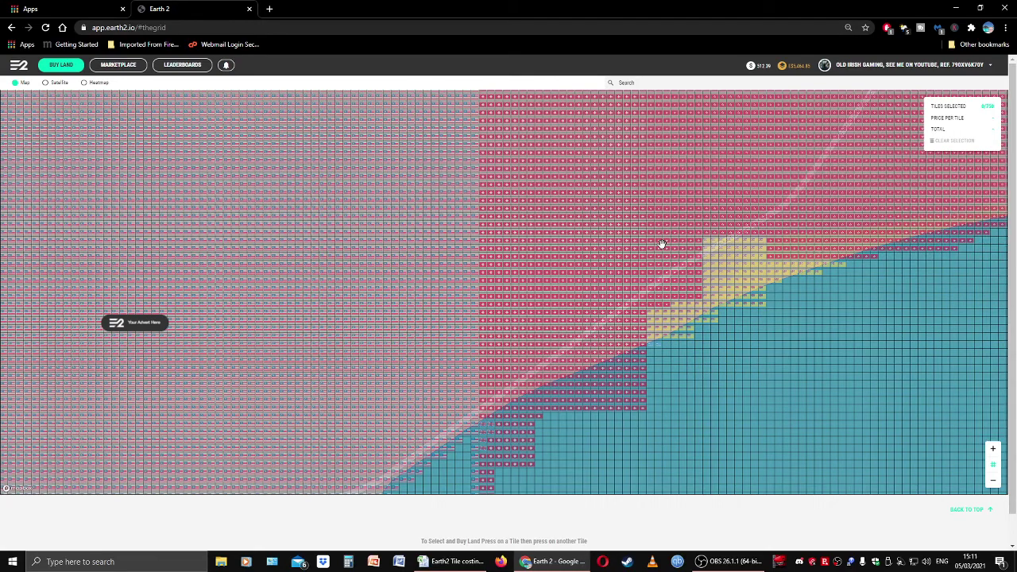
pyautogui.moveTo(665, 209); pyautogui.dragTo(358, 424)
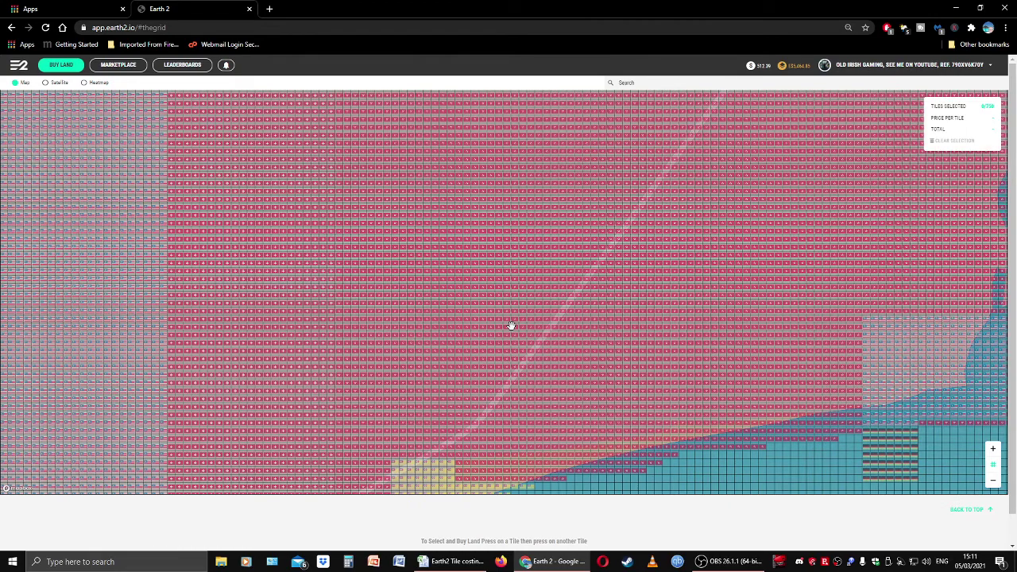
pyautogui.moveTo(512, 326); pyautogui.dragTo(602, 310)
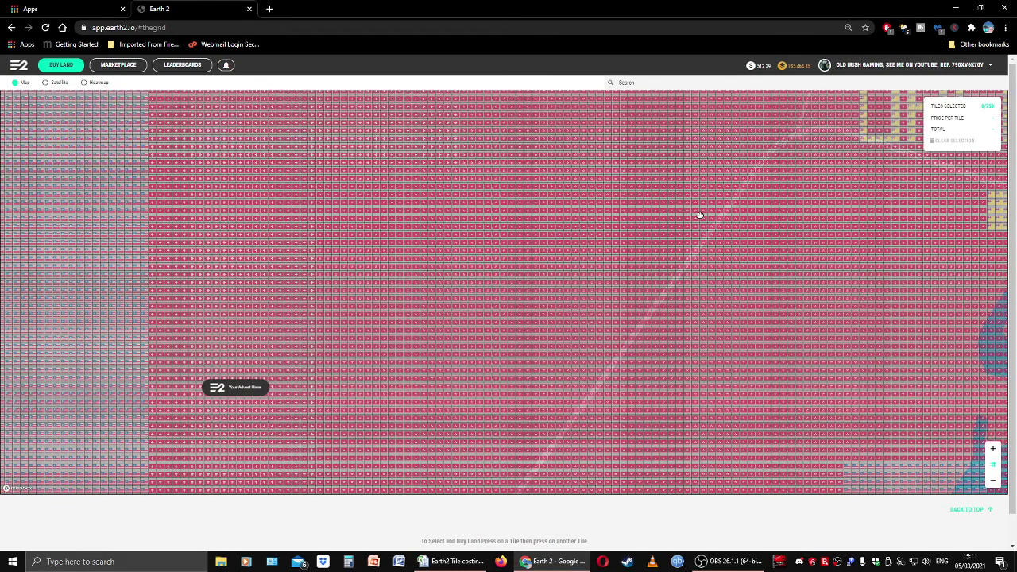
# Follow the river past the OASIS and APPLE tile blocks to the coast and lake.
pyautogui.moveTo(670, 217); pyautogui.dragTo(395, 276)
pyautogui.moveTo(729, 289); pyautogui.dragTo(694, 336)
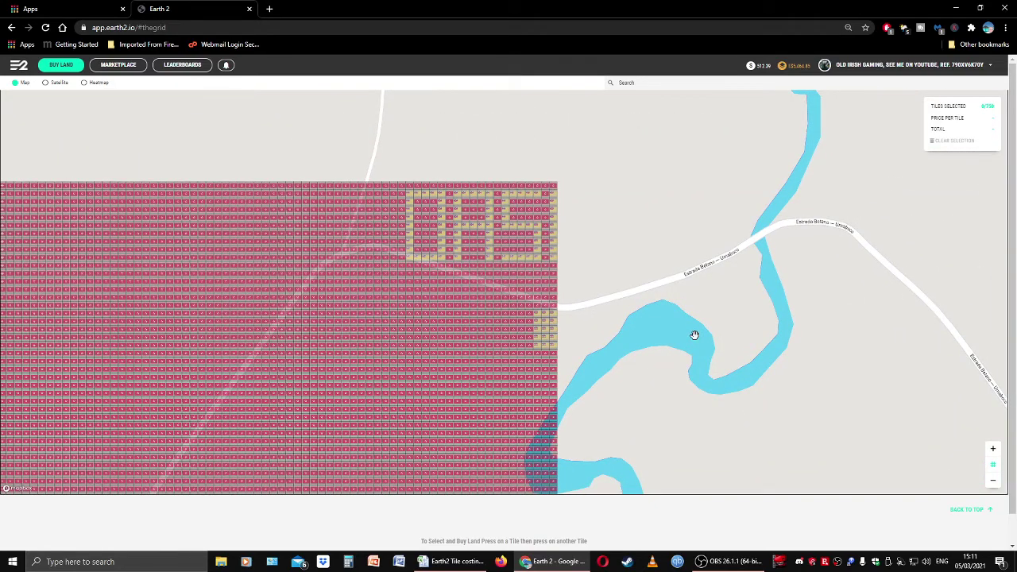
pyautogui.moveTo(713, 315); pyautogui.dragTo(513, 402)
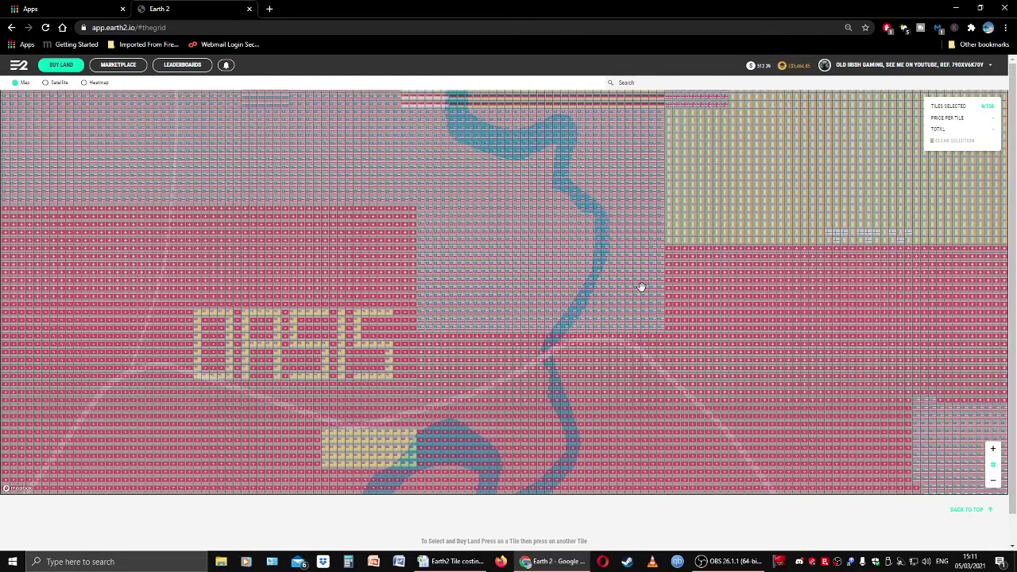
pyautogui.moveTo(843, 336); pyautogui.dragTo(672, 416)
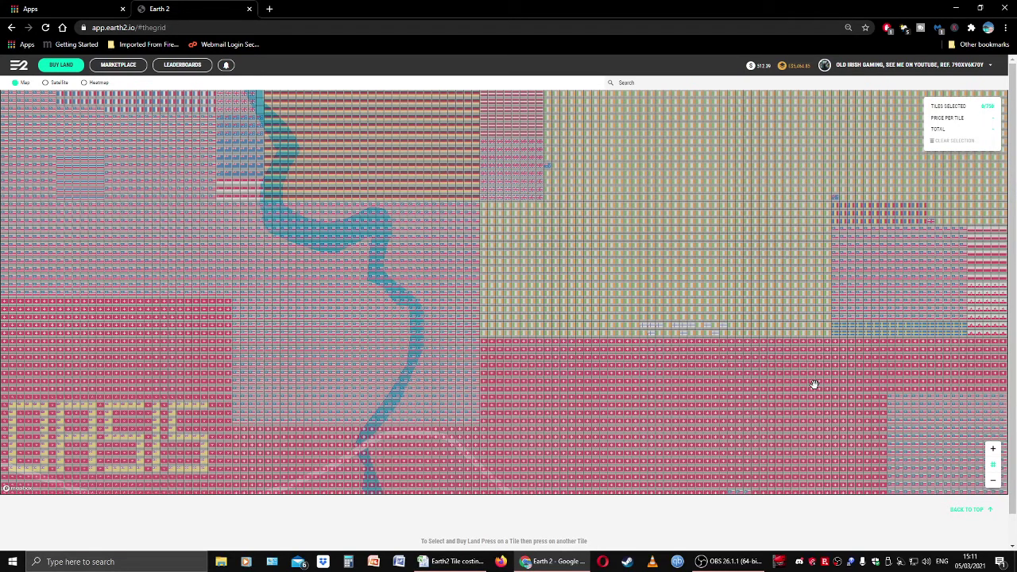
pyautogui.moveTo(806, 234); pyautogui.dragTo(559, 399)
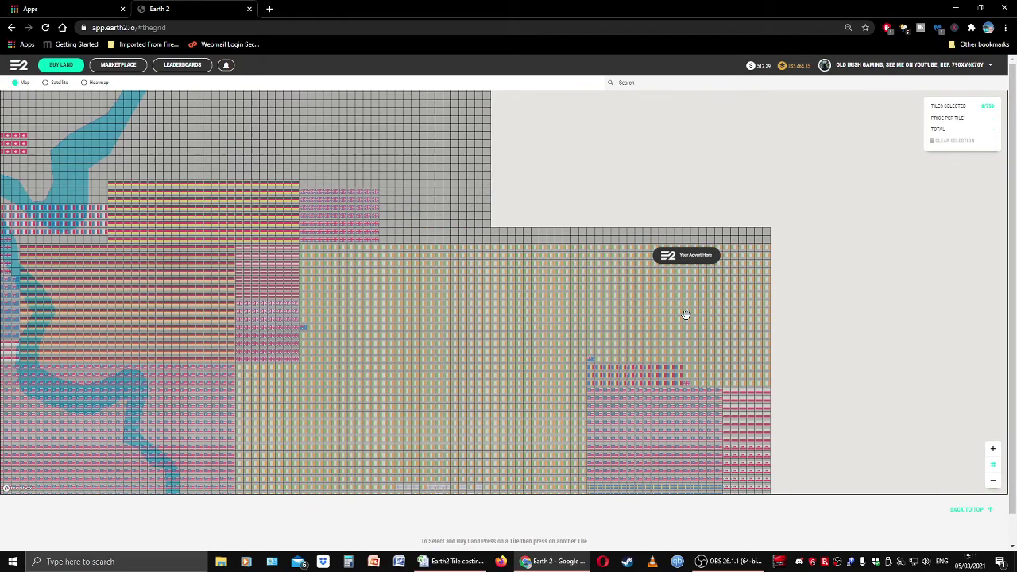
pyautogui.moveTo(874, 263); pyautogui.dragTo(491, 36)
pyautogui.moveTo(749, 223); pyautogui.dragTo(660, 229)
pyautogui.scroll(-6, 531, 239)
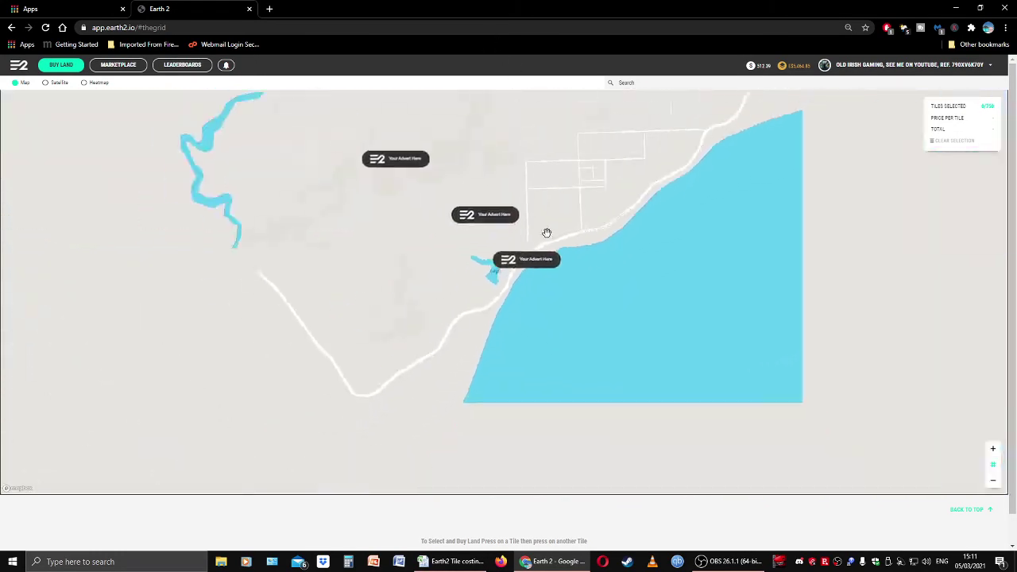
pyautogui.scroll(5, 443, 246)
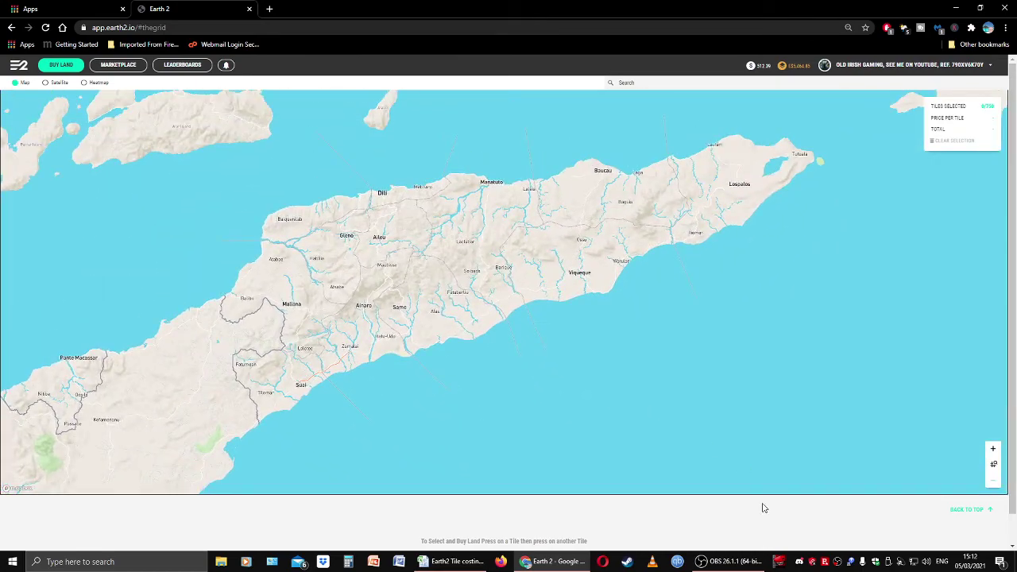
pyautogui.click(450, 562)
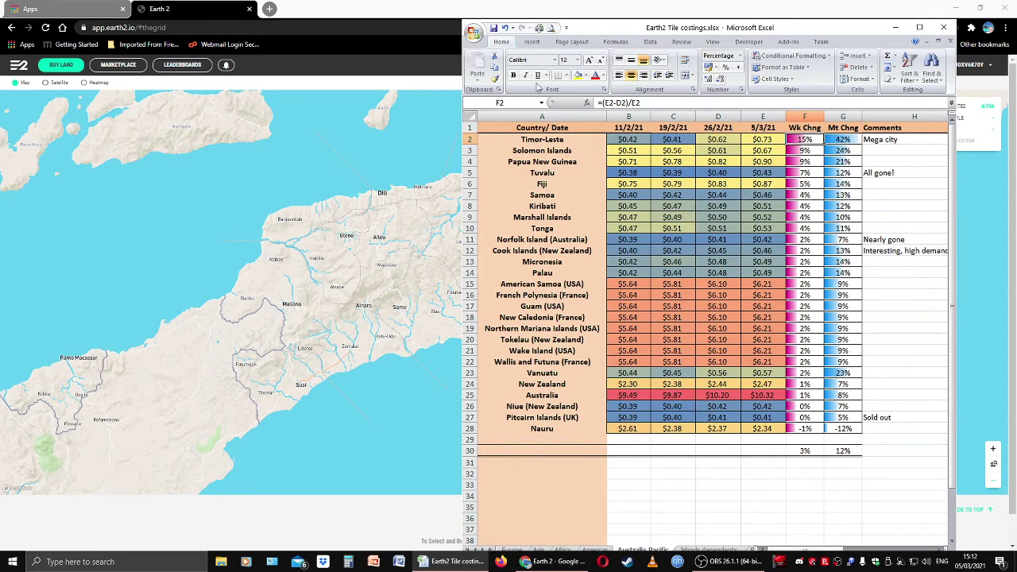
pyautogui.click(804, 151)
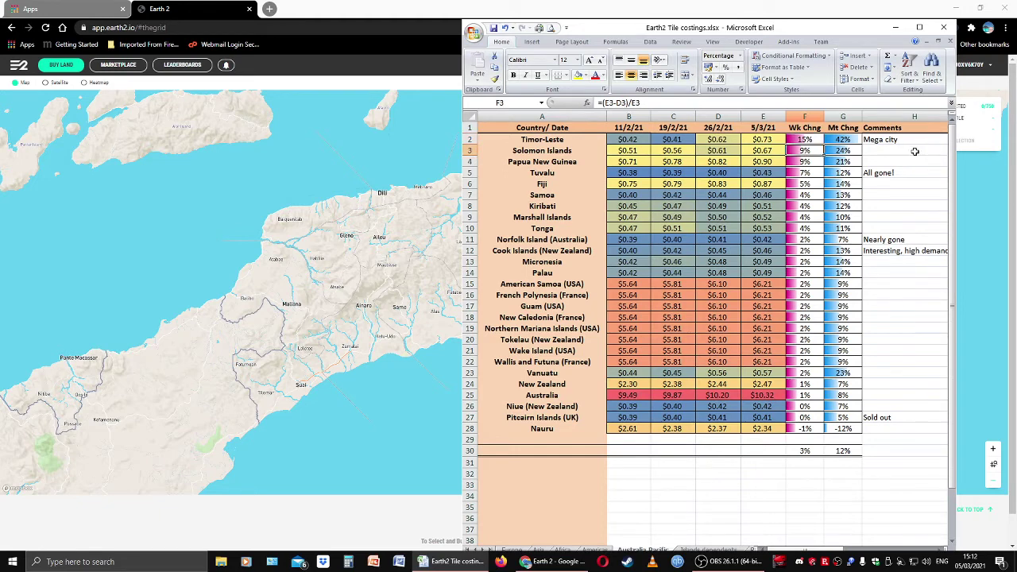
pyautogui.press('Down')
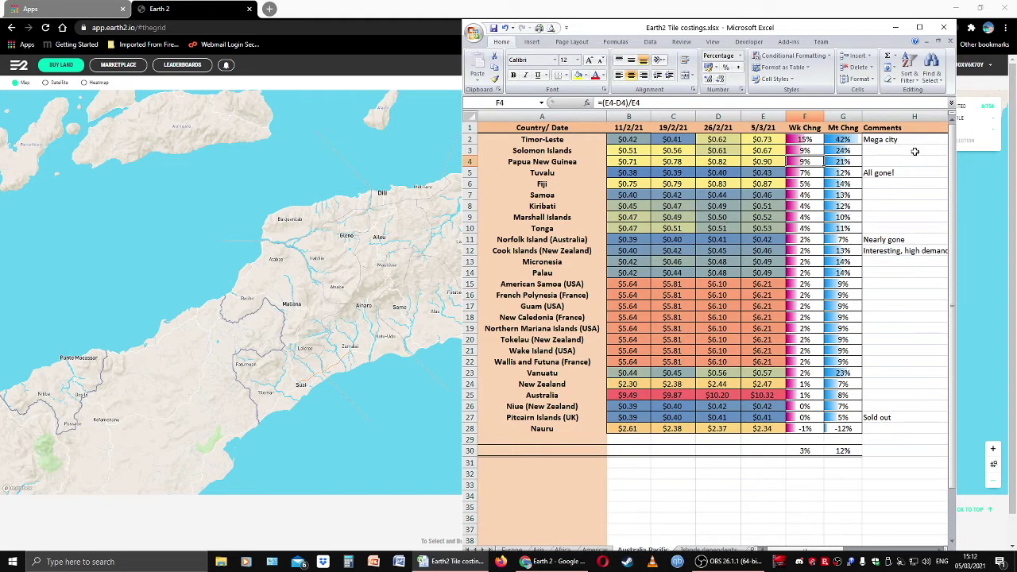
pyautogui.press('Down')
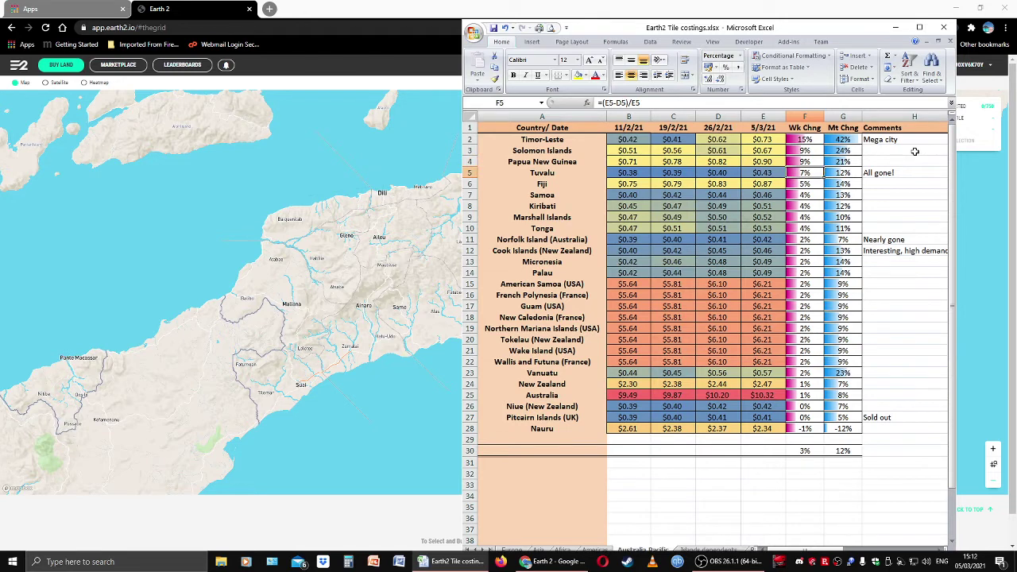
pyautogui.press('Down')
pyautogui.press('Down')
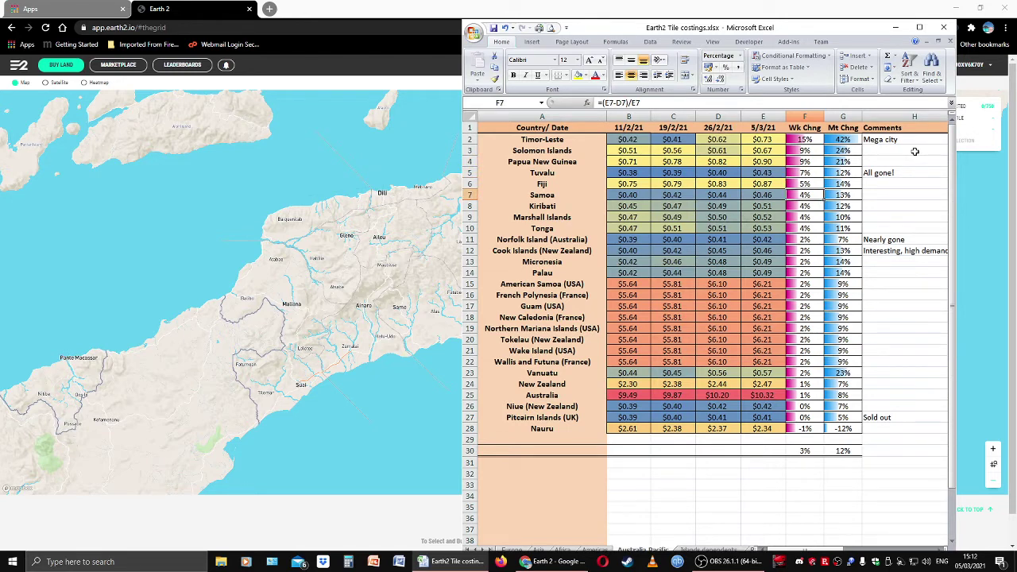
pyautogui.press('Down')
pyautogui.press('Down')
pyautogui.press('Down')
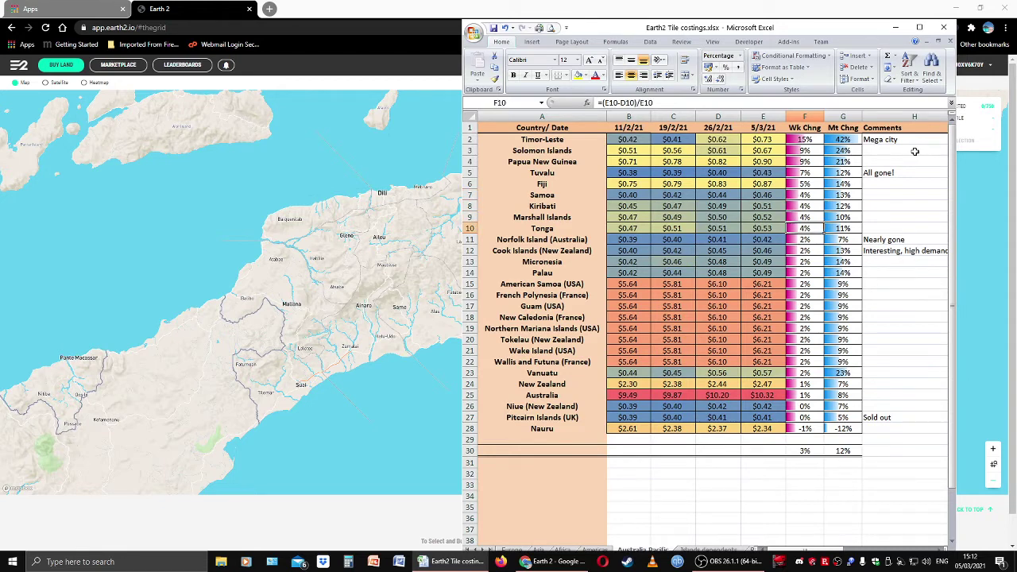
pyautogui.press('Down')
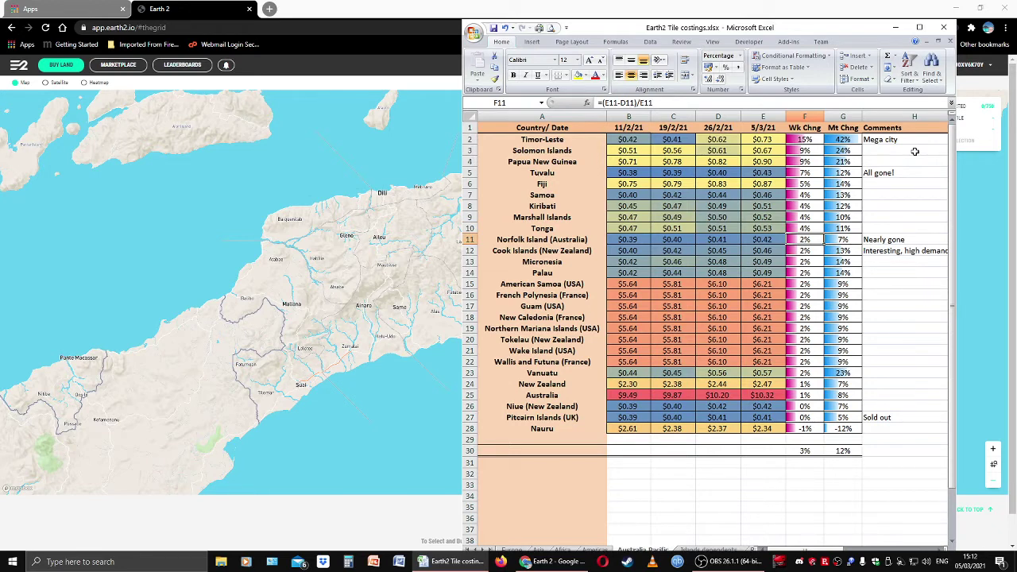
pyautogui.press('Down')
pyautogui.press('Down')
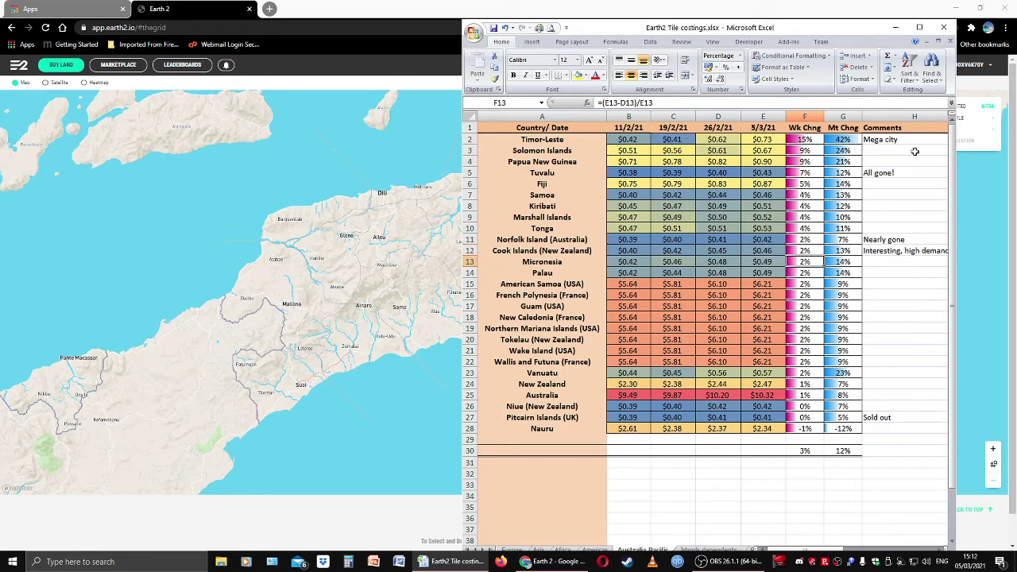
pyautogui.press('Down')
pyautogui.press('Down')
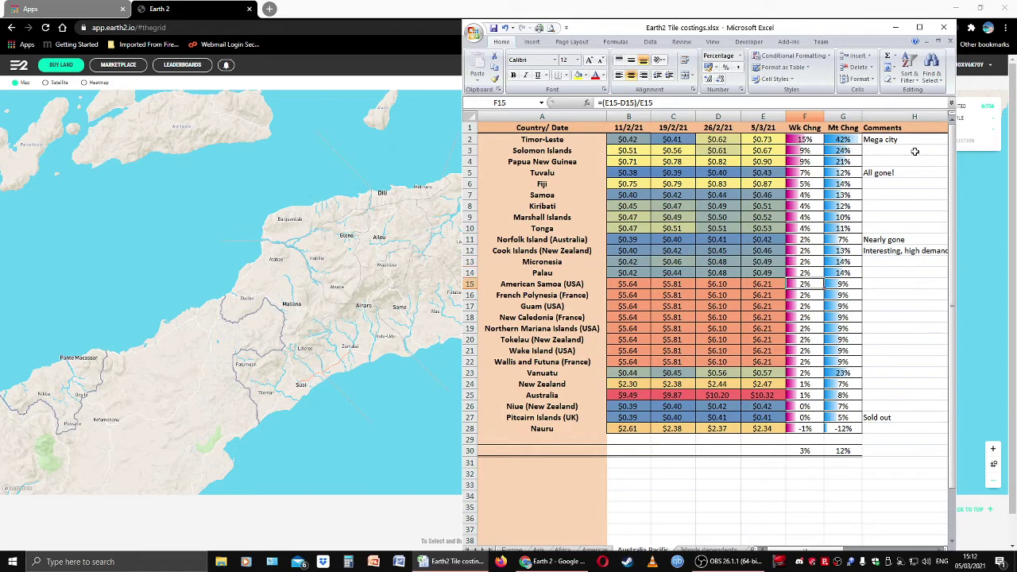
pyautogui.press('Down')
pyautogui.press('Down')
pyautogui.press('Down')
pyautogui.press('Down')
pyautogui.press('Down')
pyautogui.press('Down')
pyautogui.press('Down')
pyautogui.press('Down')
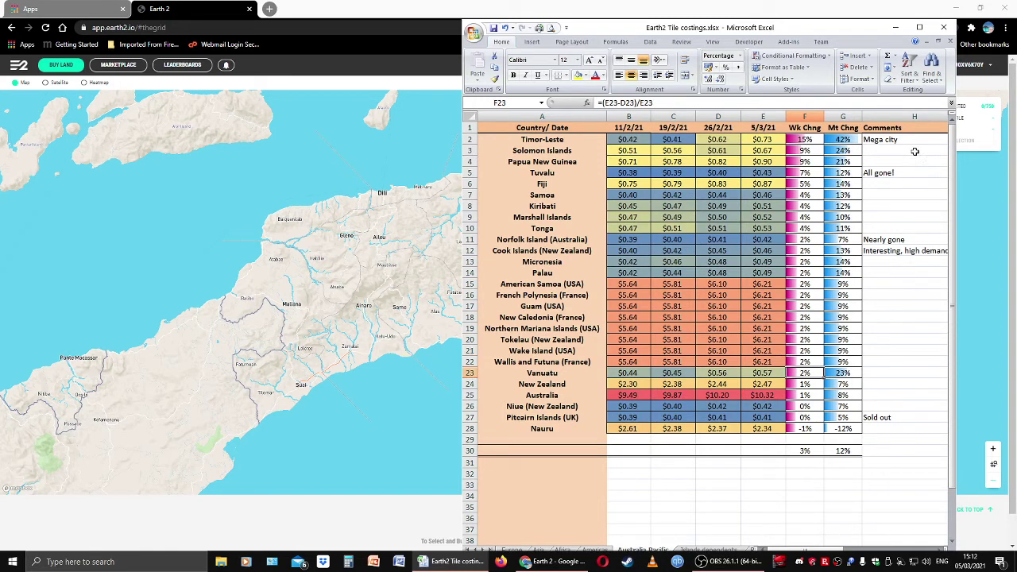
pyautogui.press('Down')
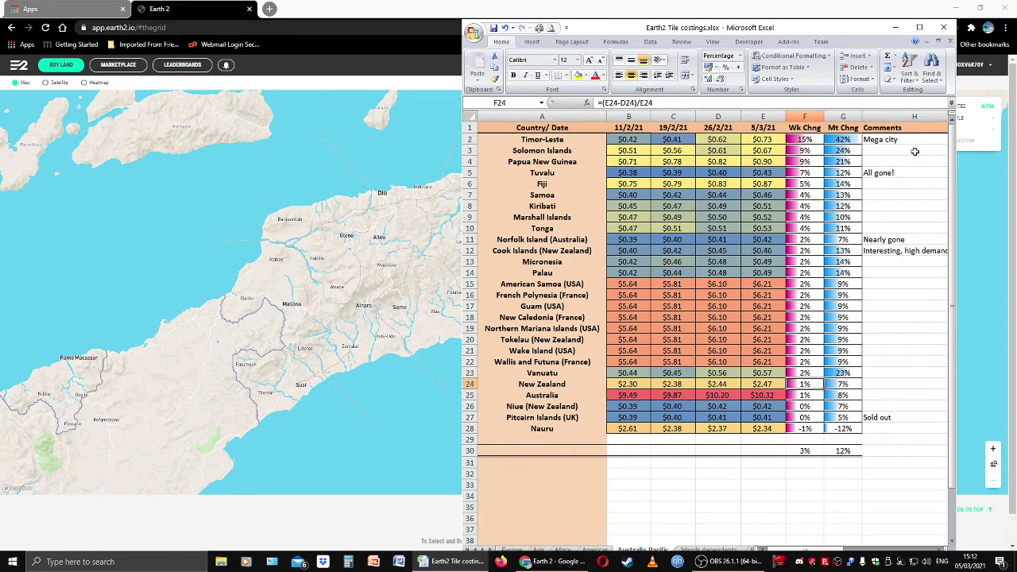
pyautogui.press('Down')
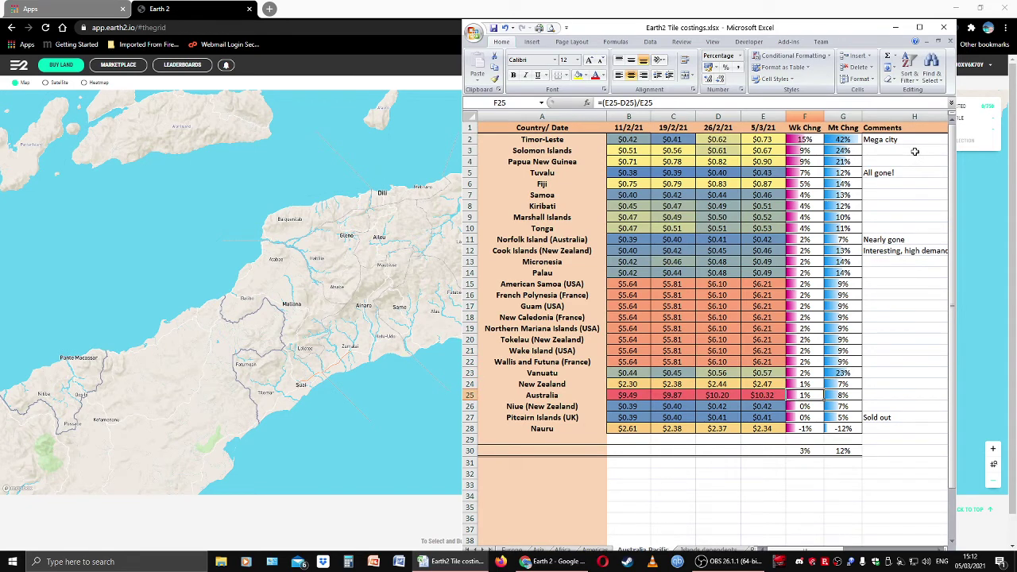
pyautogui.press('Down')
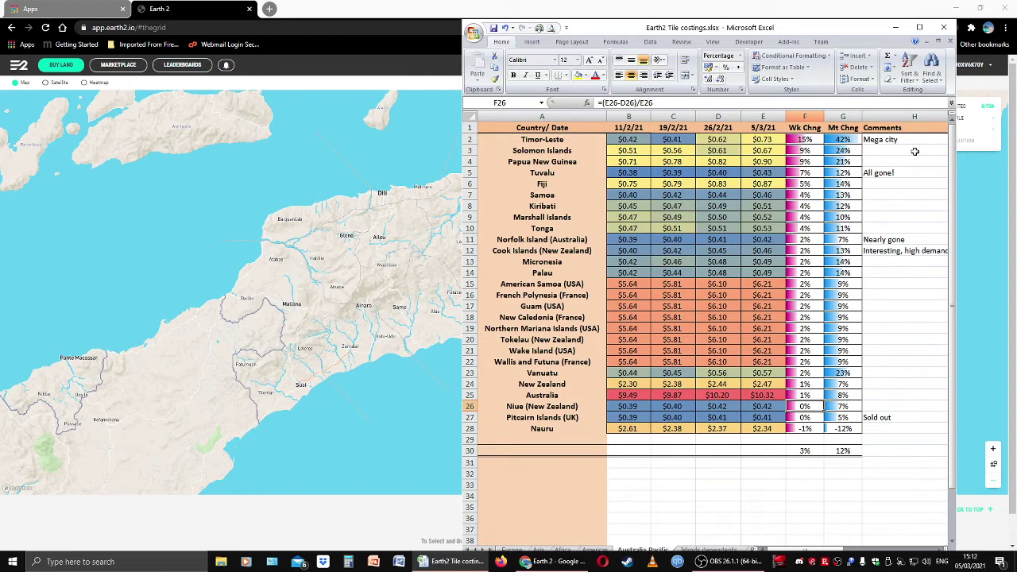
pyautogui.press('Down')
pyautogui.press('Down')
pyautogui.press('Up')
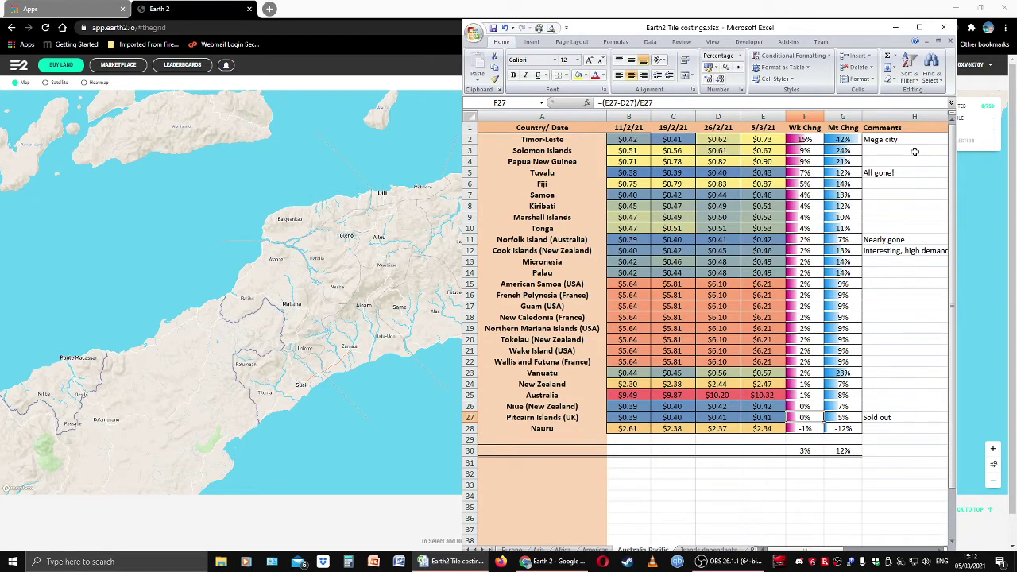
pyautogui.press('Up')
pyautogui.press('Up')
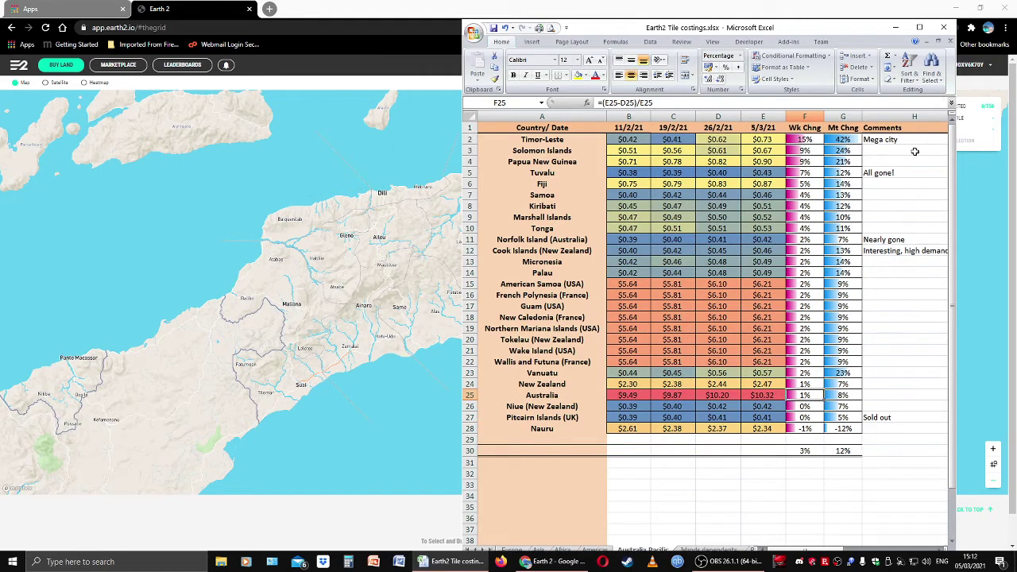
pyautogui.press('Left')
pyautogui.press('Left')
pyautogui.press('Left')
pyautogui.press('Left')
pyautogui.press('Left')
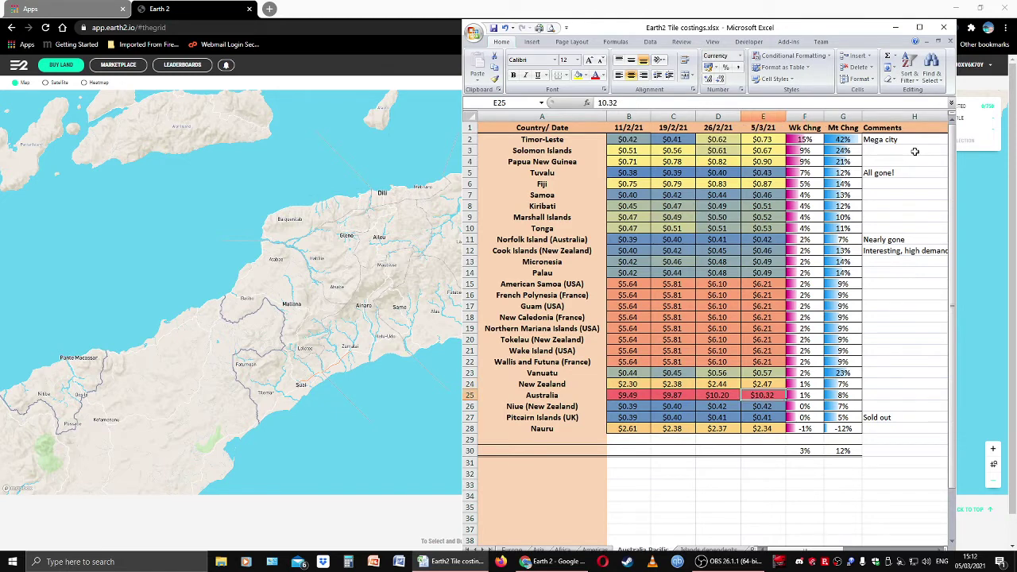
pyautogui.press('Right')
pyautogui.press('Right')
pyautogui.press('Right')
pyautogui.press('Right')
pyautogui.press('Right')
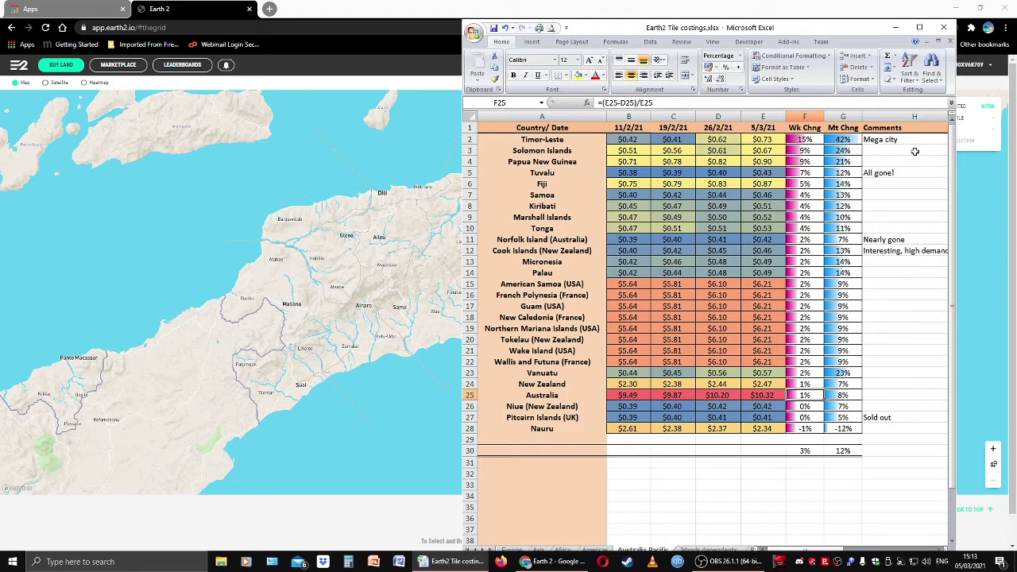
pyautogui.press('Up')
pyautogui.press('Left')
pyautogui.press('Left')
pyautogui.press('Left')
pyautogui.press('Left')
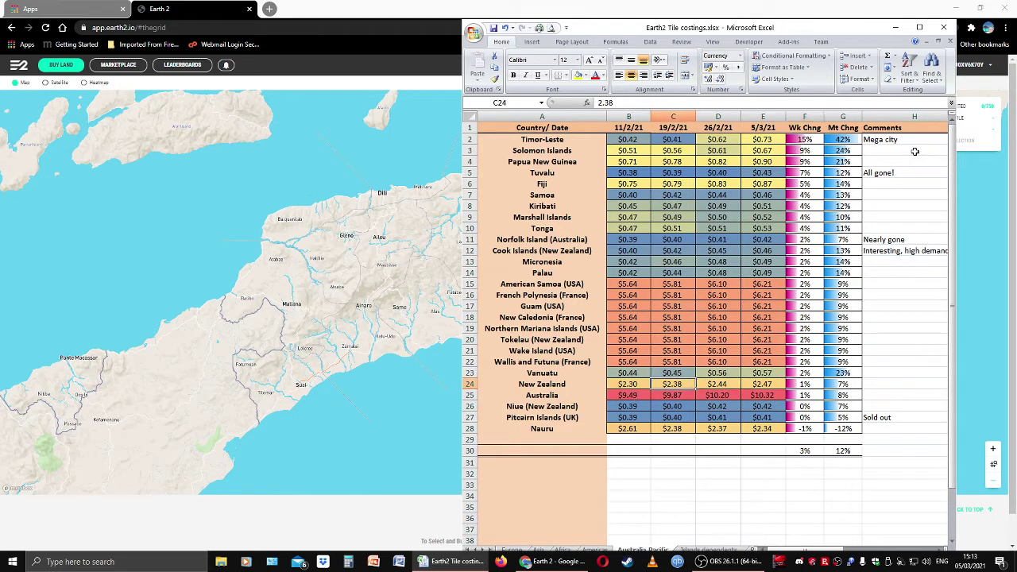
pyautogui.press('Right')
pyautogui.press('Right')
pyautogui.press('Right')
pyautogui.press('Right')
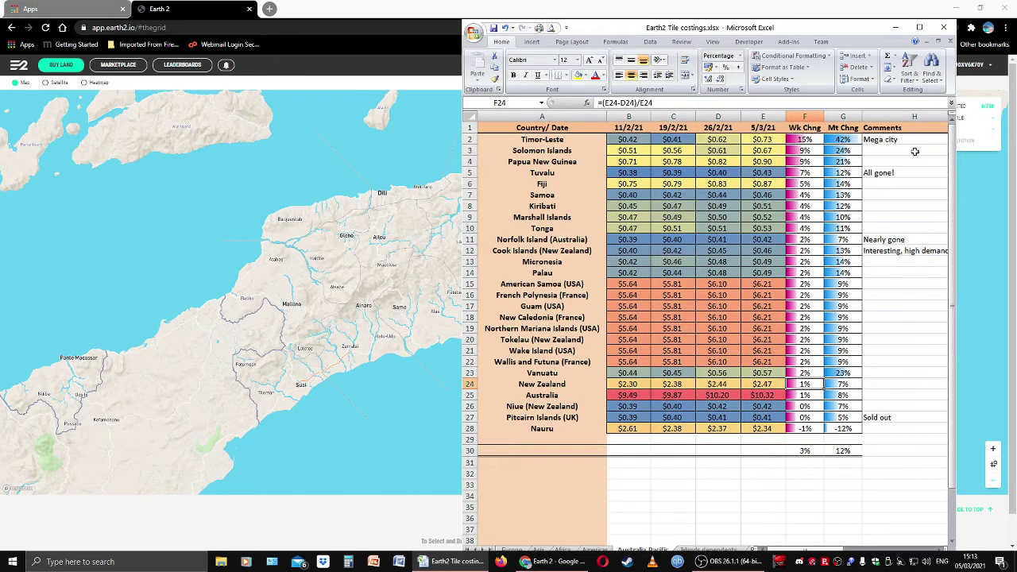
pyautogui.press('Right')
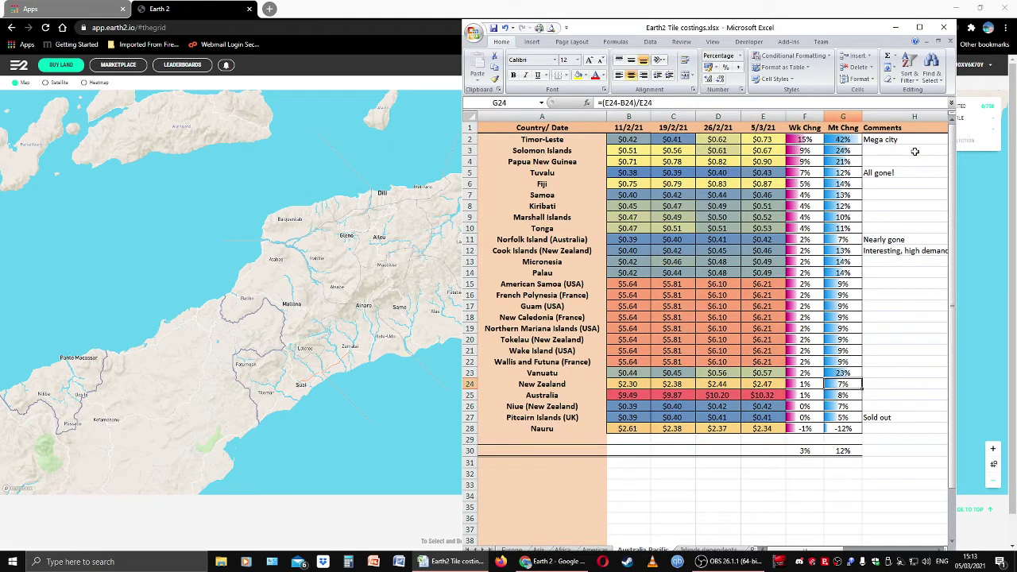
pyautogui.press('Down')
pyautogui.press('Left')
pyautogui.press('Right')
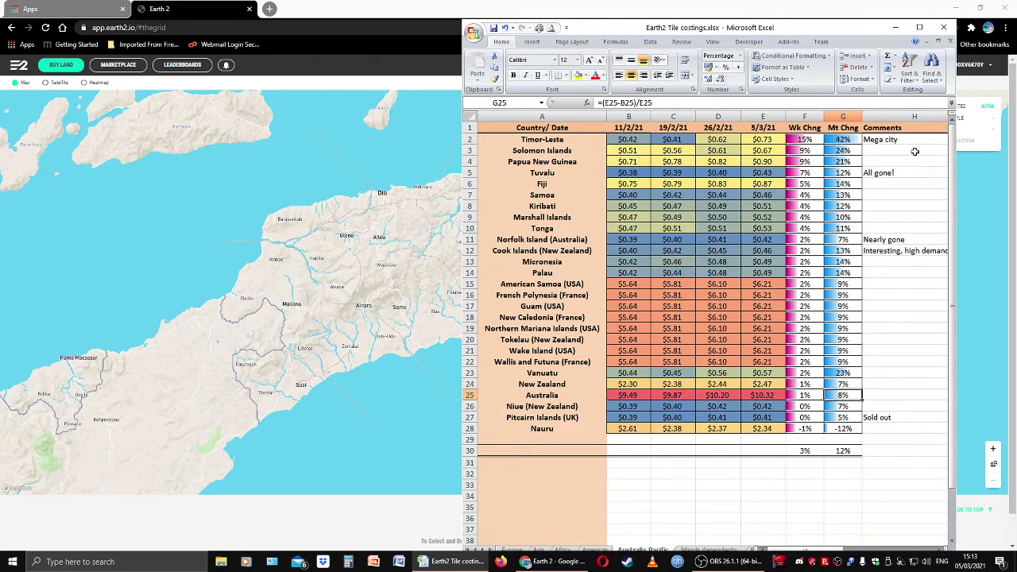
pyautogui.press('Up')
pyautogui.press('Up')
pyautogui.press('Up')
pyautogui.press('Up')
pyautogui.press('Up')
pyautogui.press('Up')
pyautogui.press('Up')
pyautogui.press('Up')
pyautogui.press('Up')
pyautogui.press('Up')
pyautogui.press('Up')
pyautogui.press('Up')
pyautogui.press('Up')
pyautogui.press('Up')
pyautogui.press('Up')
pyautogui.press('Up')
pyautogui.press('Up')
pyautogui.press('Up')
pyautogui.press('Up')
pyautogui.press('Up')
pyautogui.press('Up')
pyautogui.press('Up')
pyautogui.press('Up')
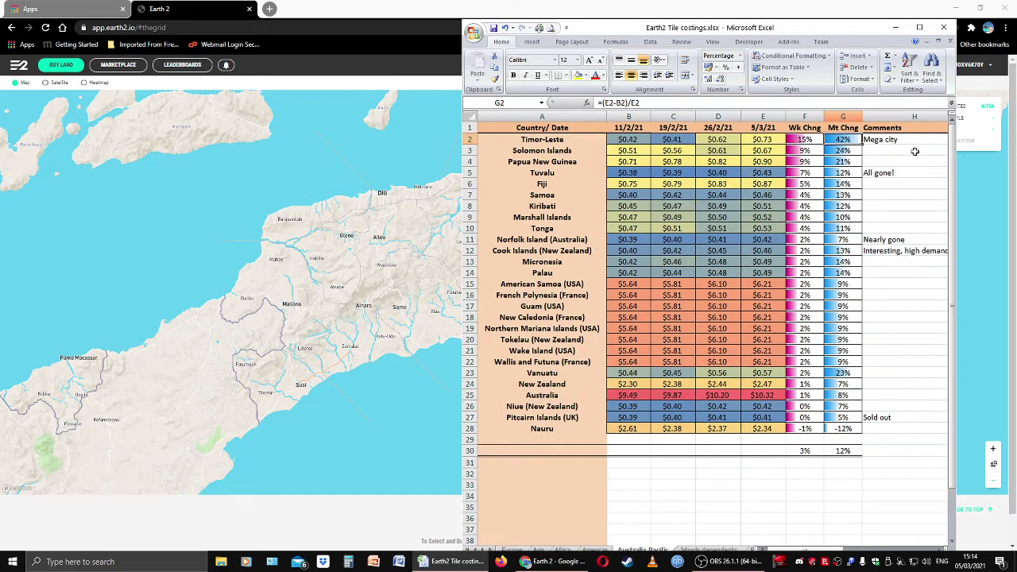
pyautogui.press('Down')
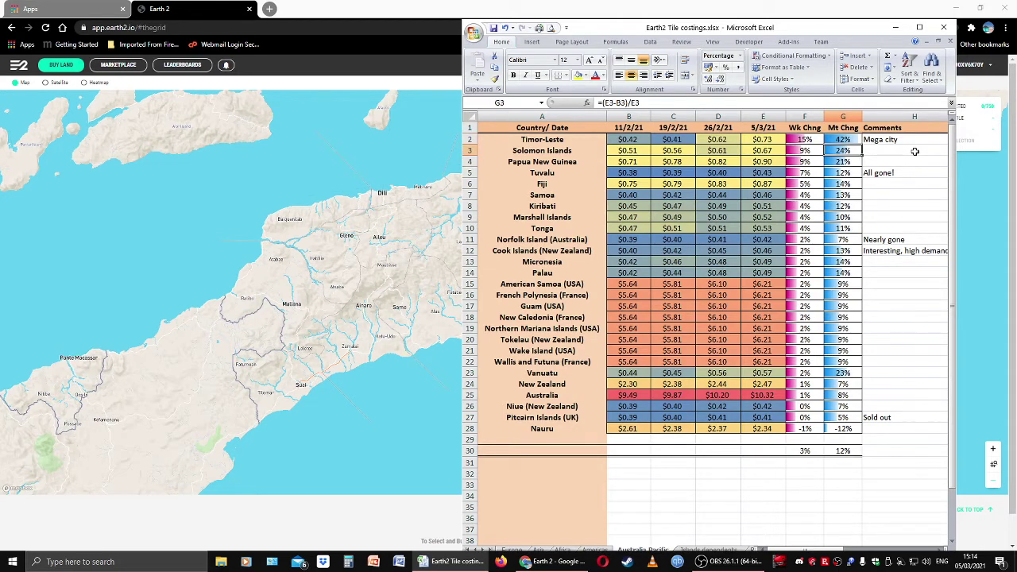
pyautogui.press('Down')
pyautogui.press('Up')
pyautogui.press('Up')
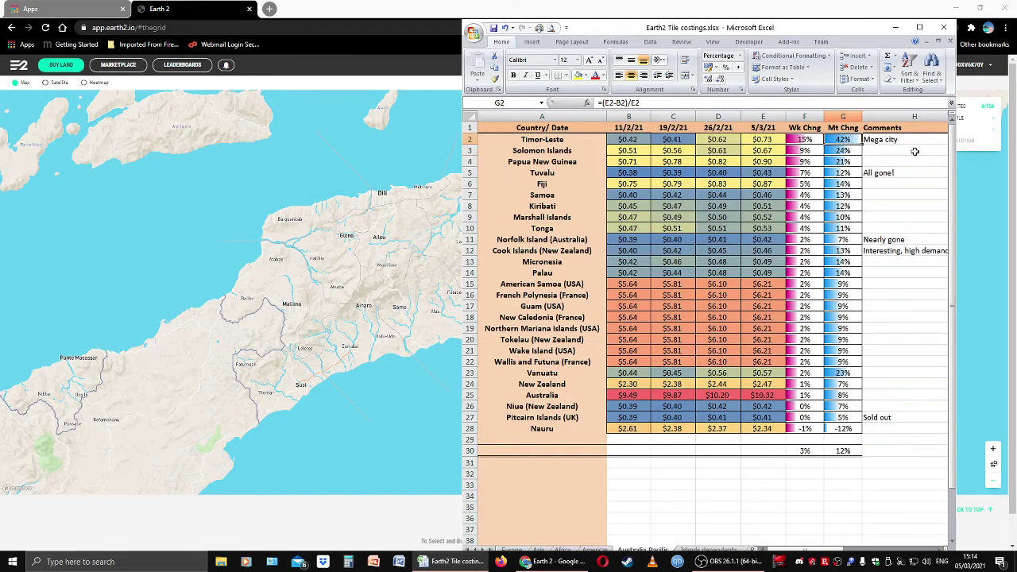
pyautogui.press('Down')
pyautogui.press('Up')
pyautogui.press('Down')
pyautogui.press('Down')
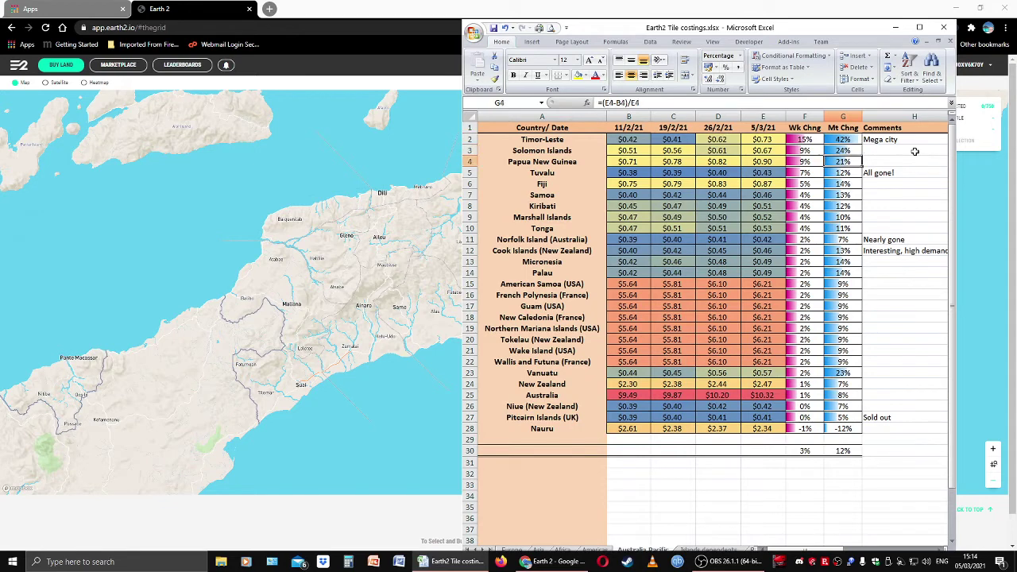
pyautogui.press('Down')
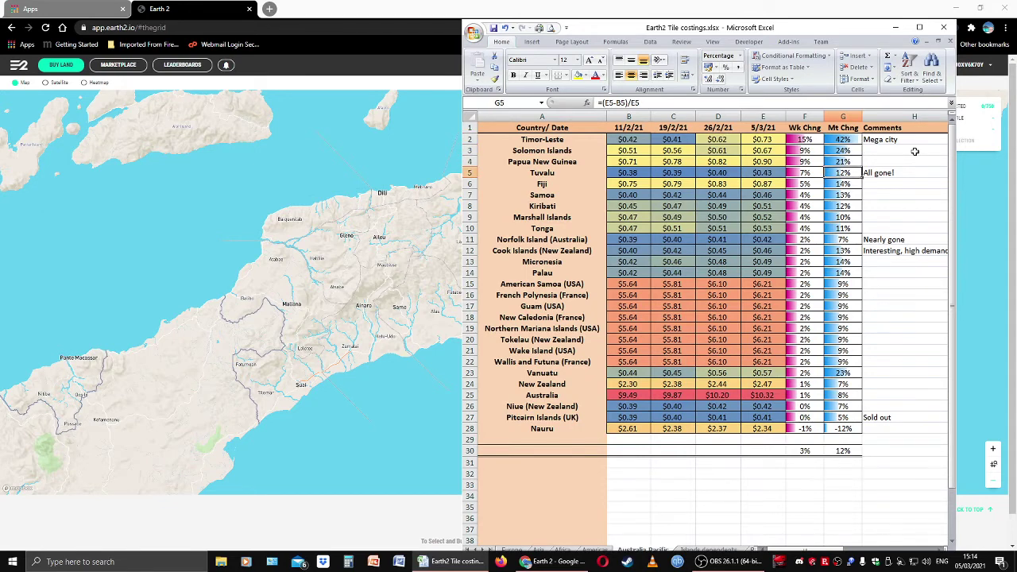
pyautogui.press('Right')
pyautogui.press('Left')
pyautogui.press('Left')
pyautogui.press('Left')
pyautogui.press('Left')
pyautogui.press('Left')
pyautogui.press('Left')
pyautogui.press('Left')
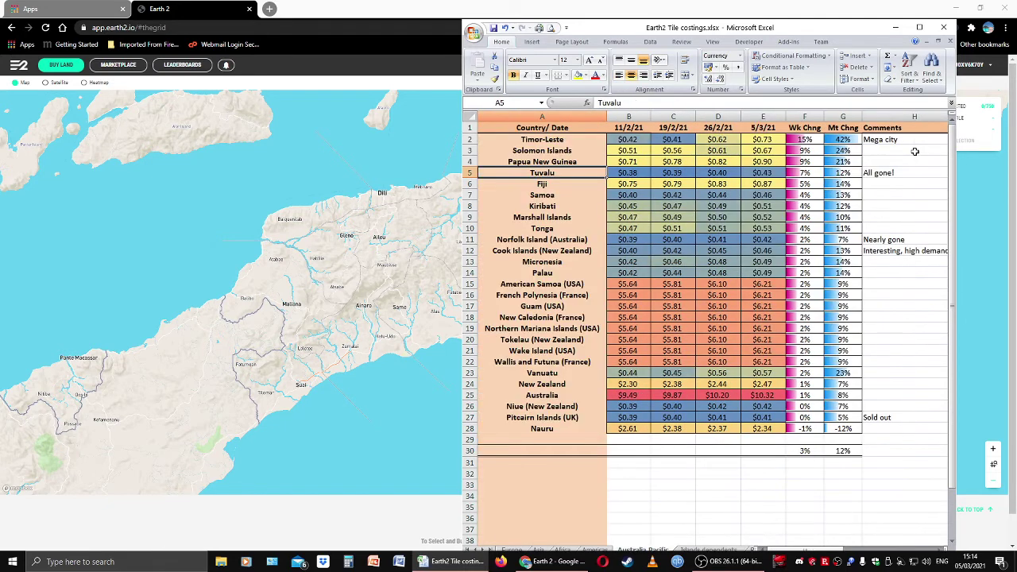
pyautogui.press('Right')
pyautogui.press('Right')
pyautogui.press('Right')
pyautogui.press('Right')
pyautogui.press('Right')
pyautogui.press('Right')
pyautogui.press('Left')
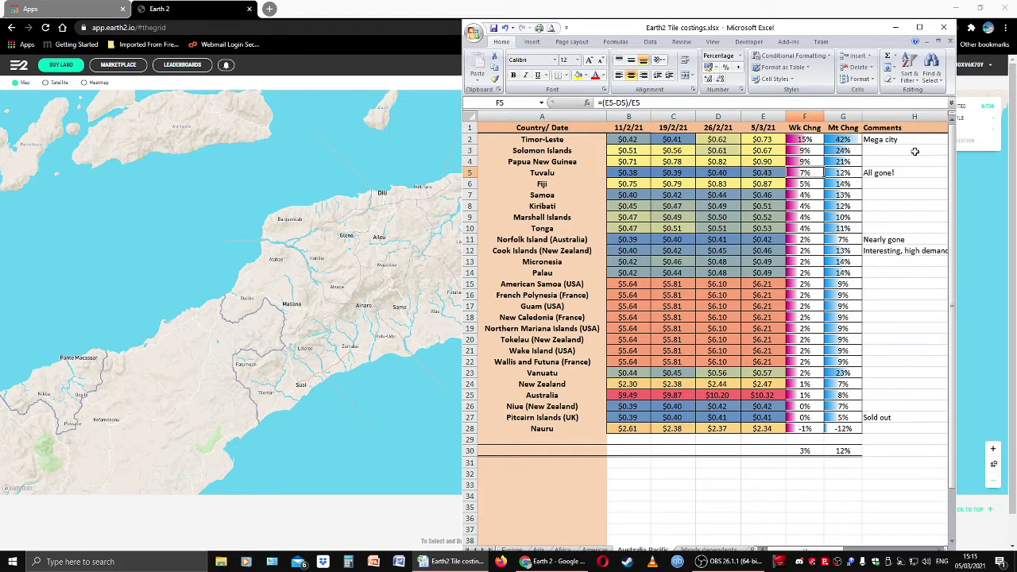
pyautogui.press('Right')
pyautogui.press('Down')
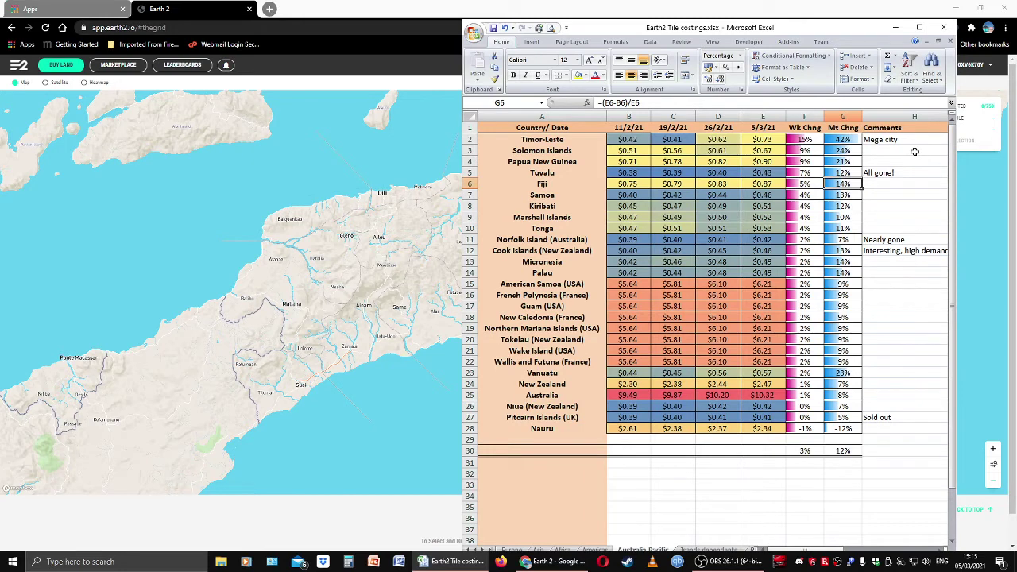
pyautogui.press('Down')
pyautogui.press('Down')
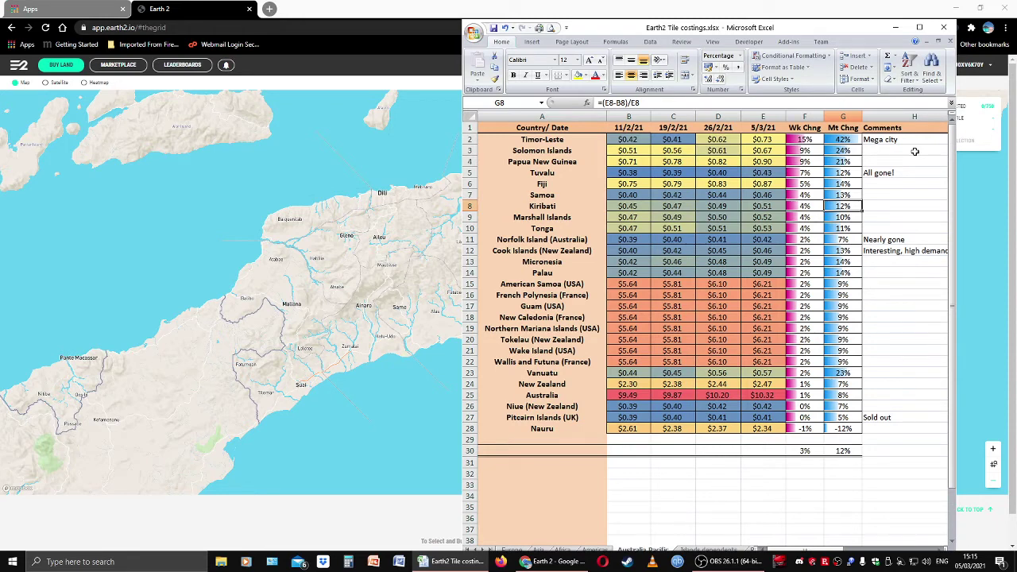
pyautogui.press('Left')
pyautogui.press('Left')
pyautogui.press('Left')
pyautogui.press('Left')
pyautogui.press('Left')
pyautogui.press('Left')
pyautogui.press('Right')
pyautogui.press('Right')
pyautogui.press('Right')
pyautogui.press('Right')
pyautogui.press('Right')
pyautogui.press('Right')
pyautogui.press('Down')
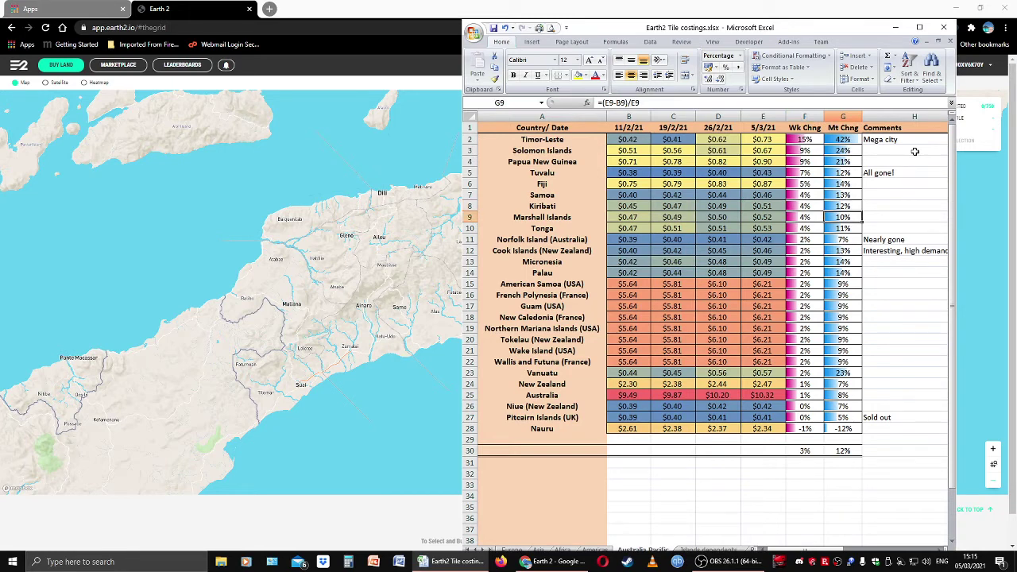
pyautogui.press('Down')
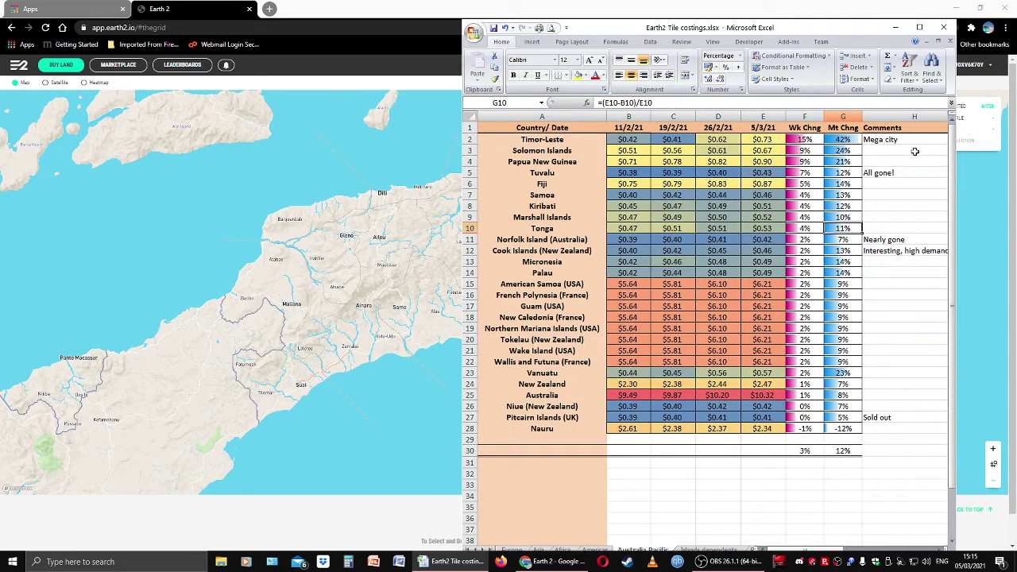
pyautogui.press('Down')
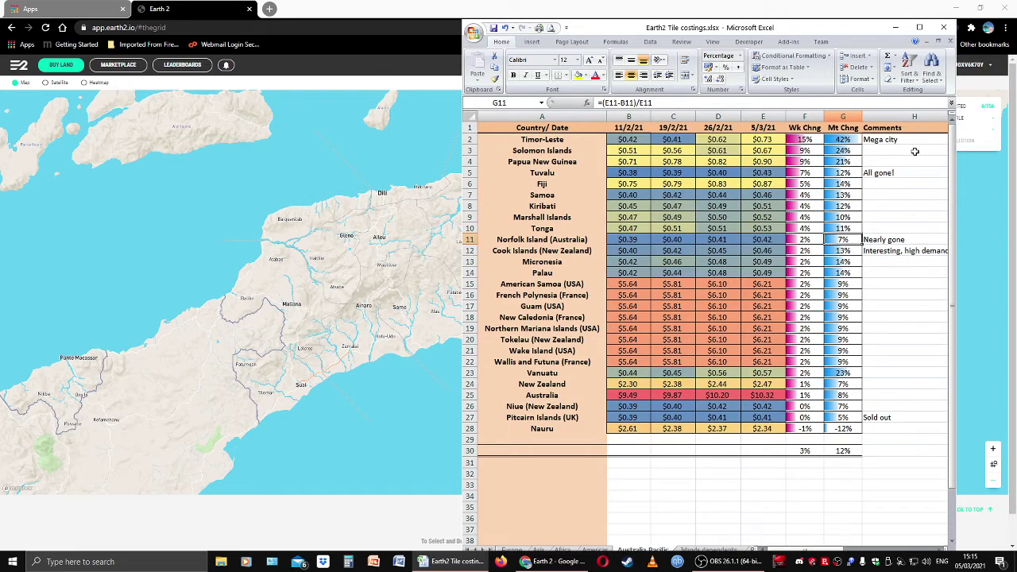
pyautogui.moveTo(841, 141); pyautogui.dragTo(841, 430)
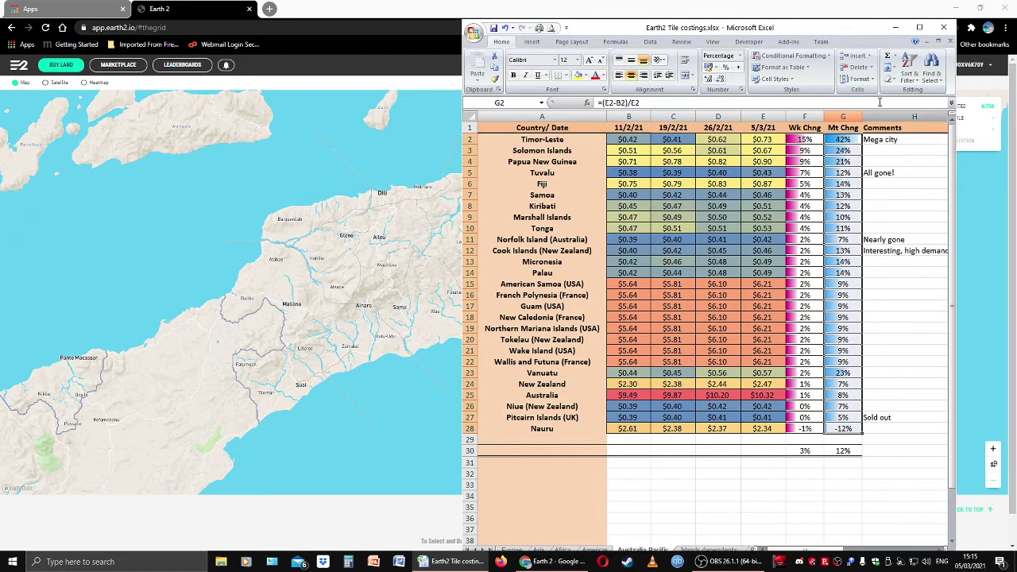
# Sort the table by monthly change, largest to smallest, expanding the selection to all columns.
pyautogui.click(908, 69)
pyautogui.click(948, 108)
pyautogui.click(946, 333)
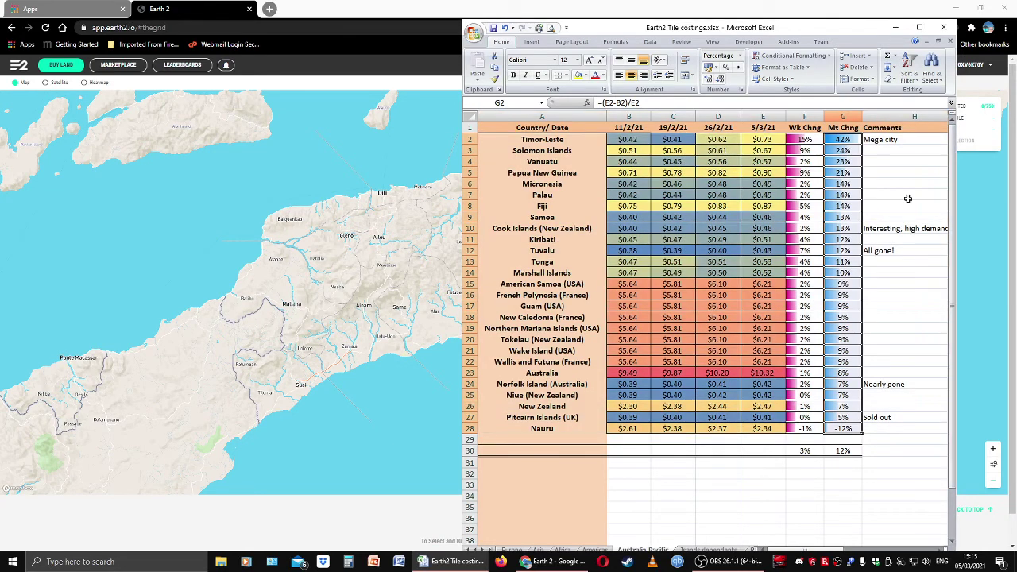
pyautogui.click(846, 142)
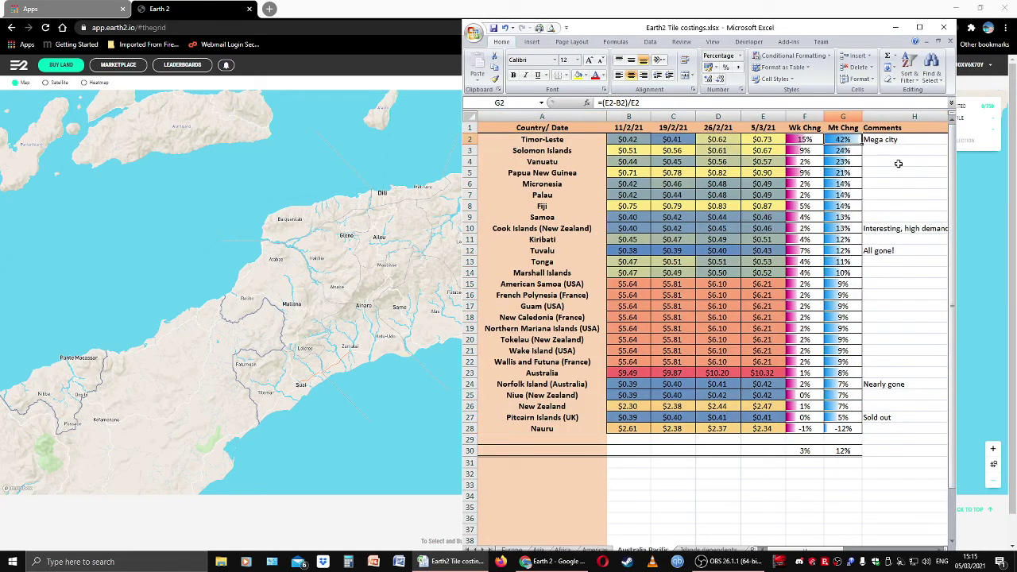
# Review the monthly change for Solomon Islands, Vanuatu and Papua New Guinea.
pyautogui.press('Down')
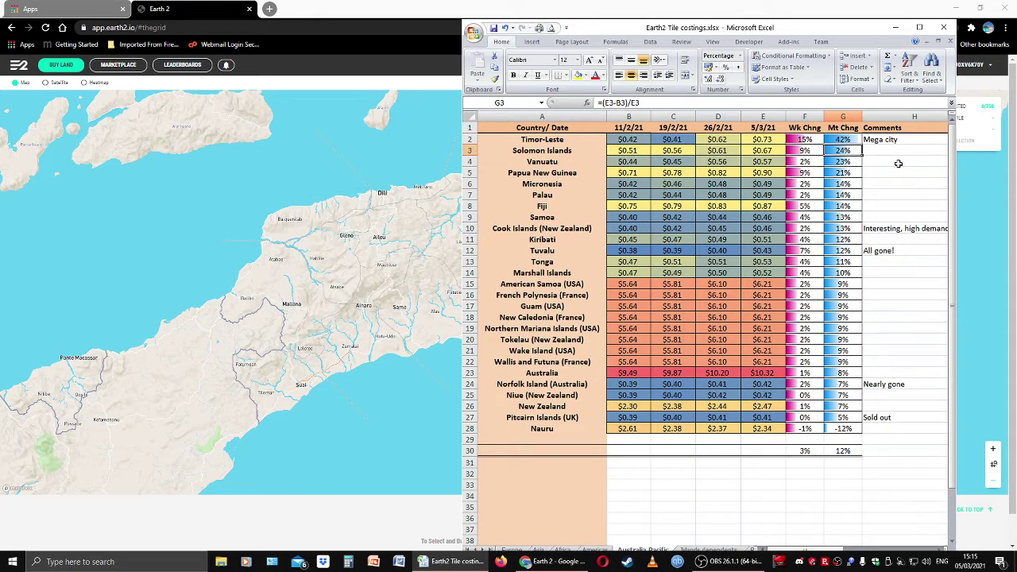
pyautogui.press('Down')
pyautogui.press('Down')
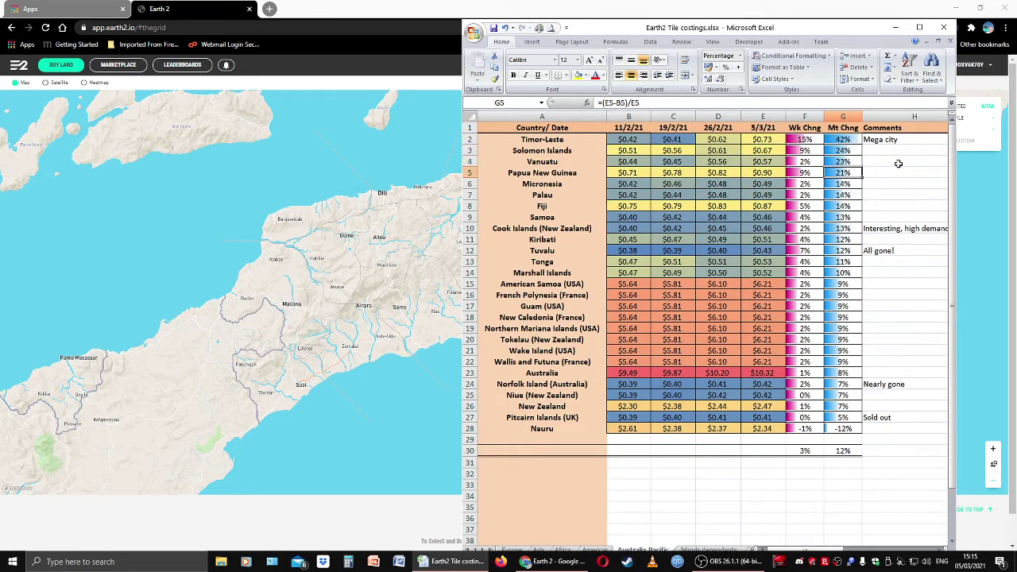
pyautogui.press('Down')
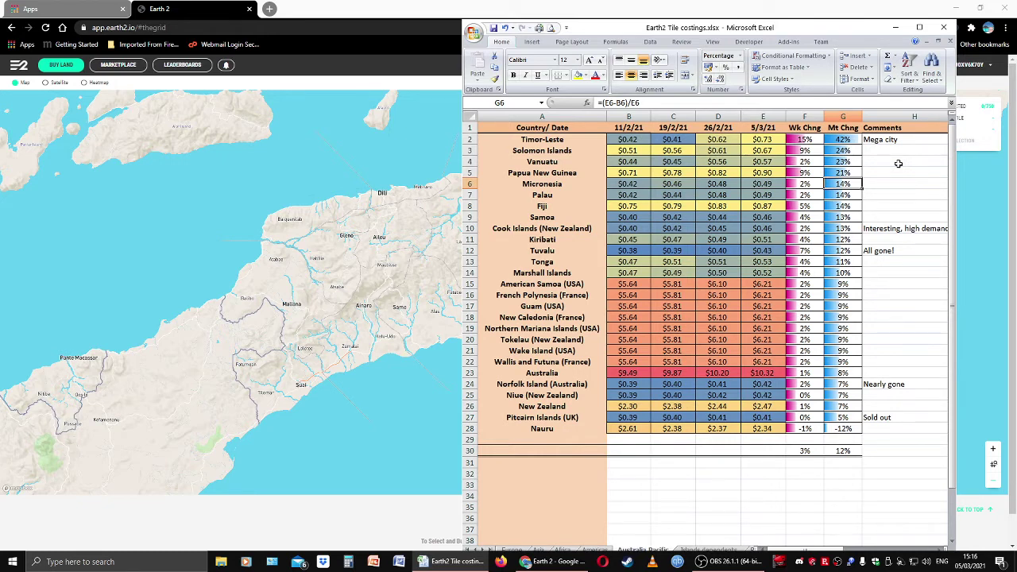
pyautogui.press('Down')
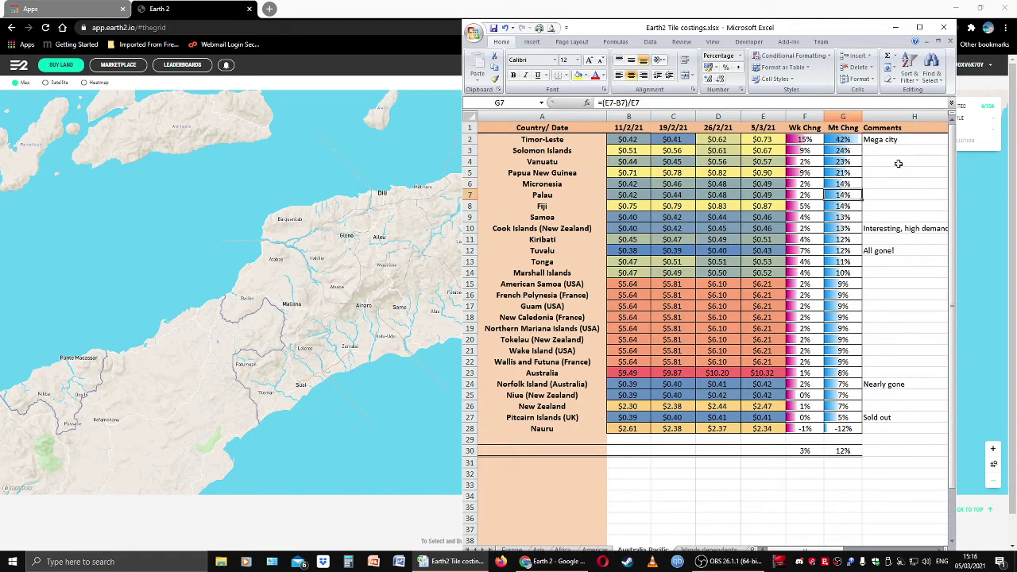
pyautogui.press('Down')
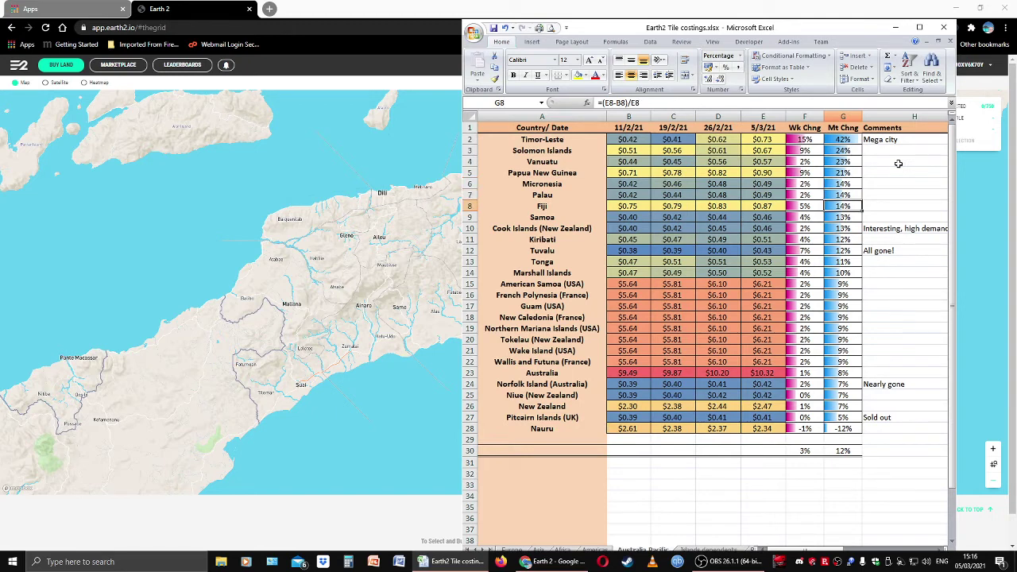
pyautogui.press('Down')
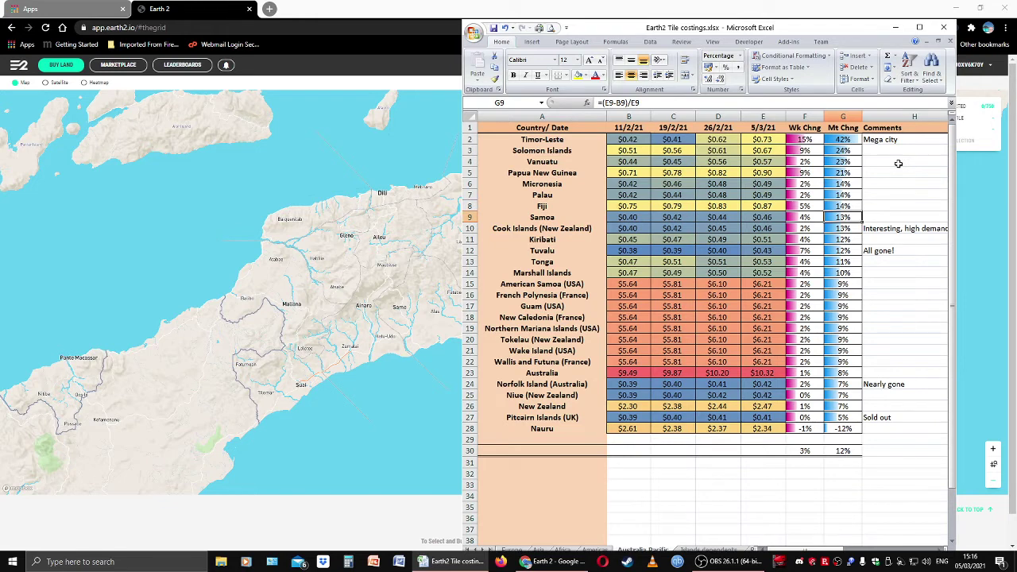
pyautogui.press('Down')
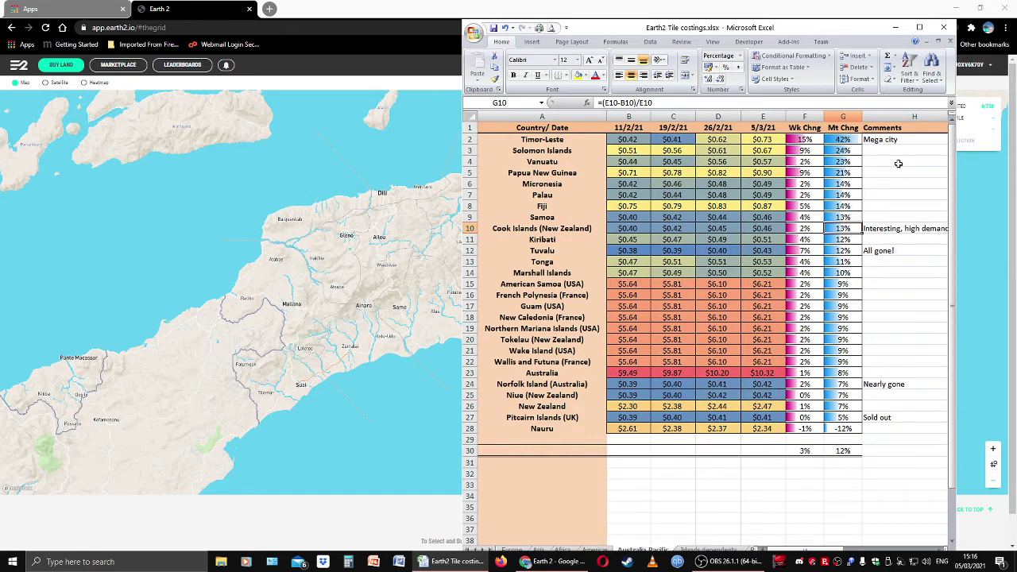
pyautogui.press('Down')
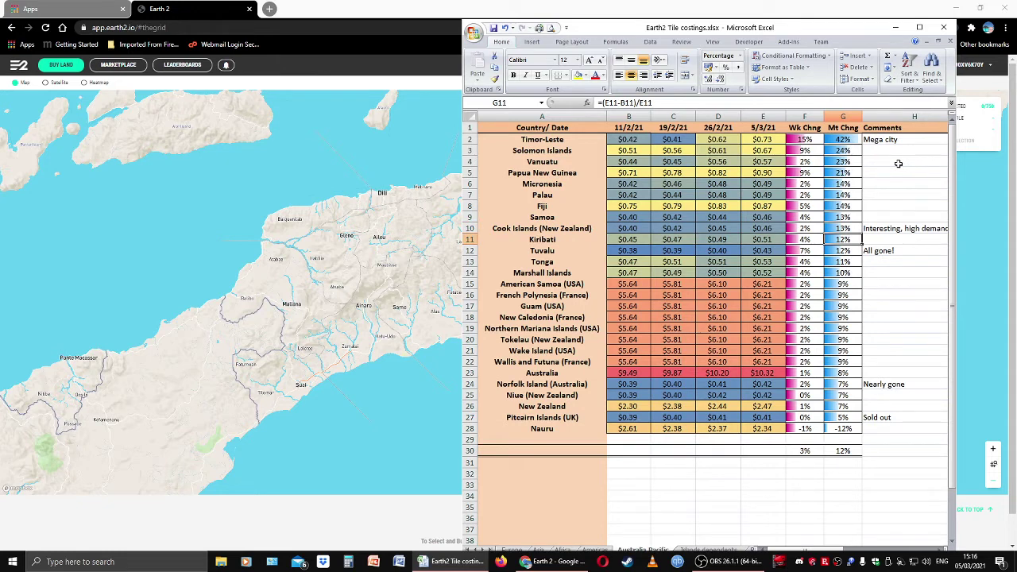
pyautogui.press('Down')
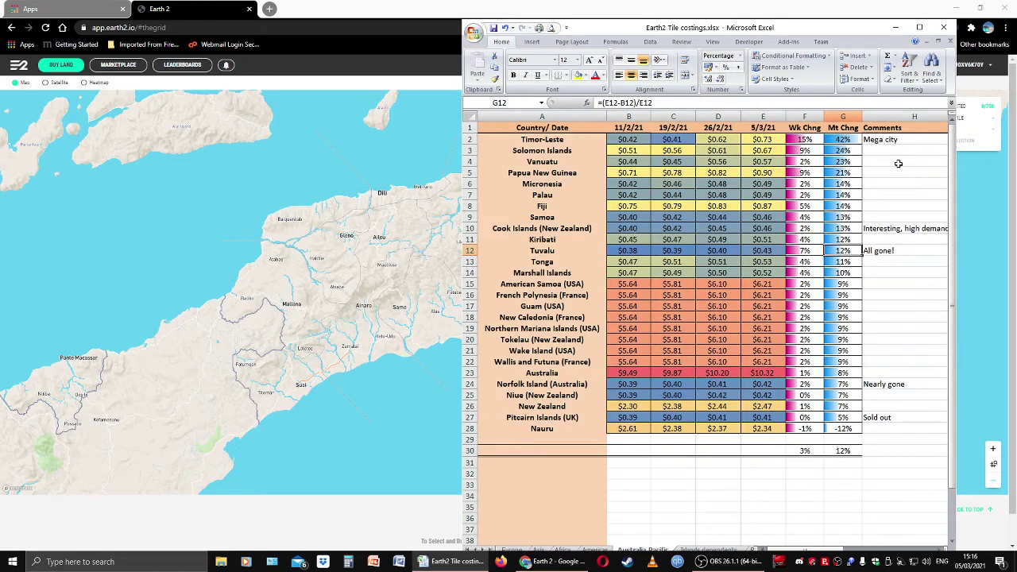
pyautogui.press('Down')
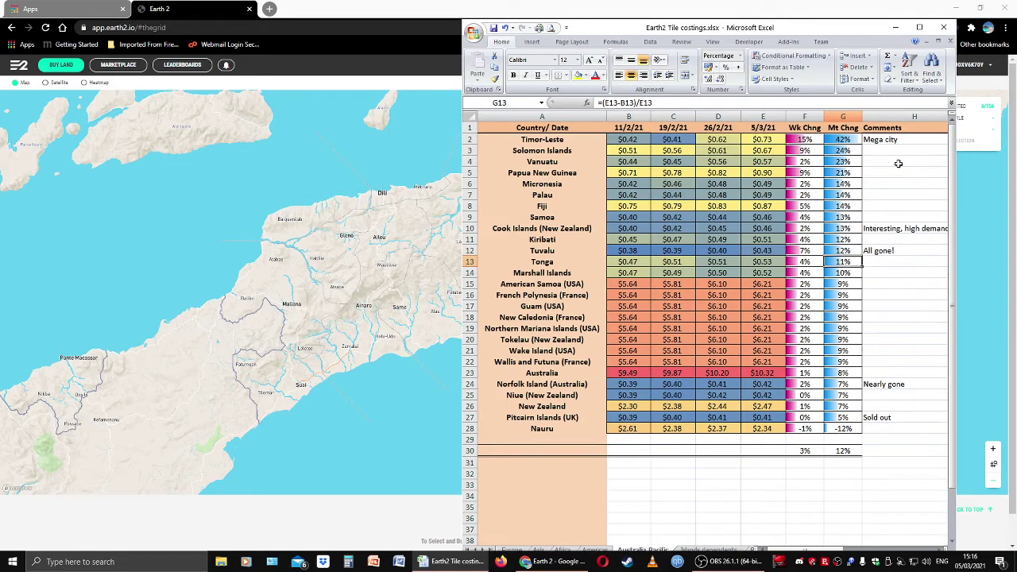
pyautogui.press('Down')
pyautogui.press('Down')
pyautogui.press('Down')
pyautogui.press('Down')
pyautogui.press('Down')
pyautogui.press('Down')
pyautogui.press('Down')
pyautogui.press('Down')
pyautogui.press('Down')
pyautogui.press('Down')
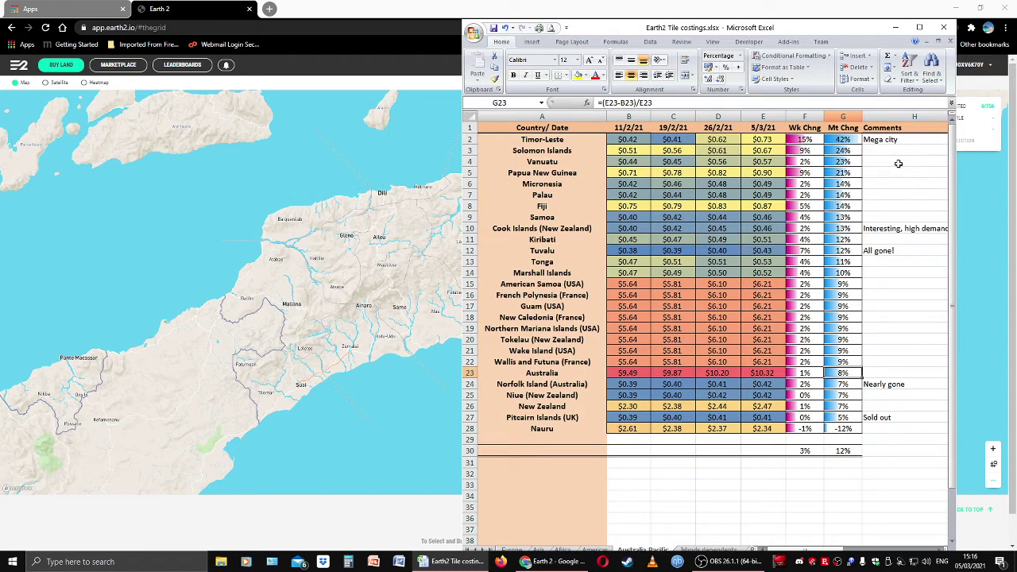
pyautogui.press('Down')
pyautogui.press('Down')
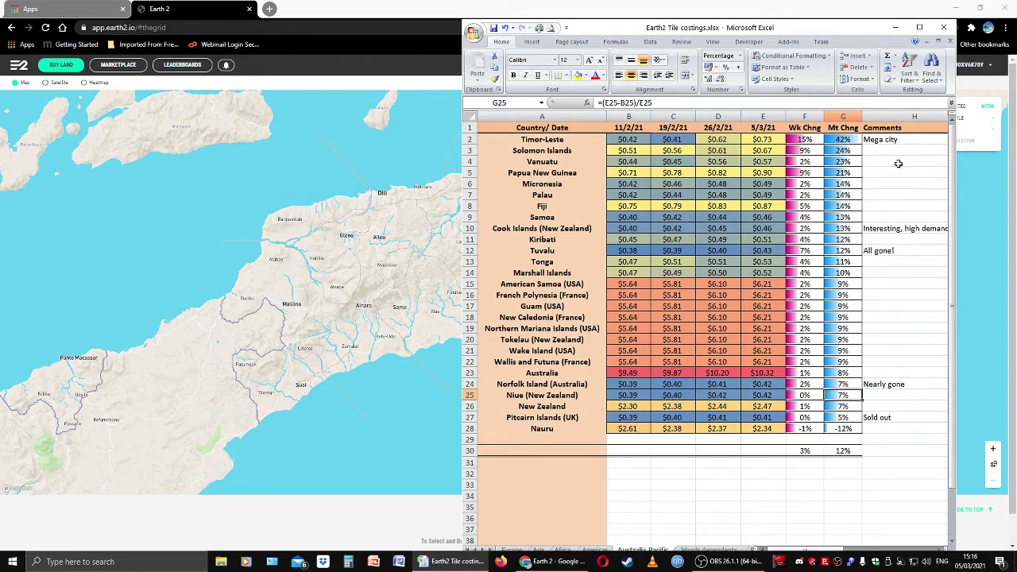
pyautogui.press('Down')
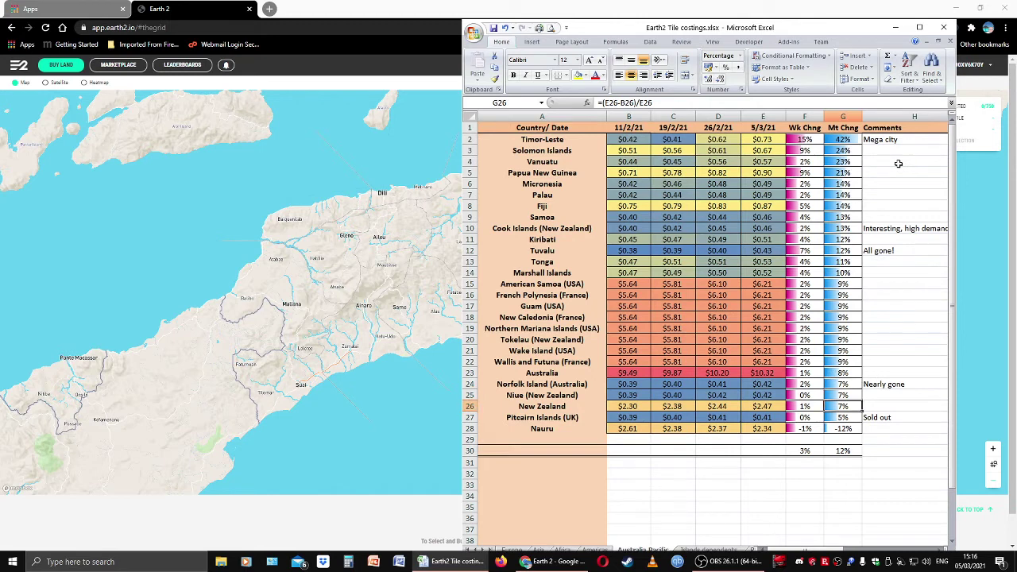
pyautogui.press('Down')
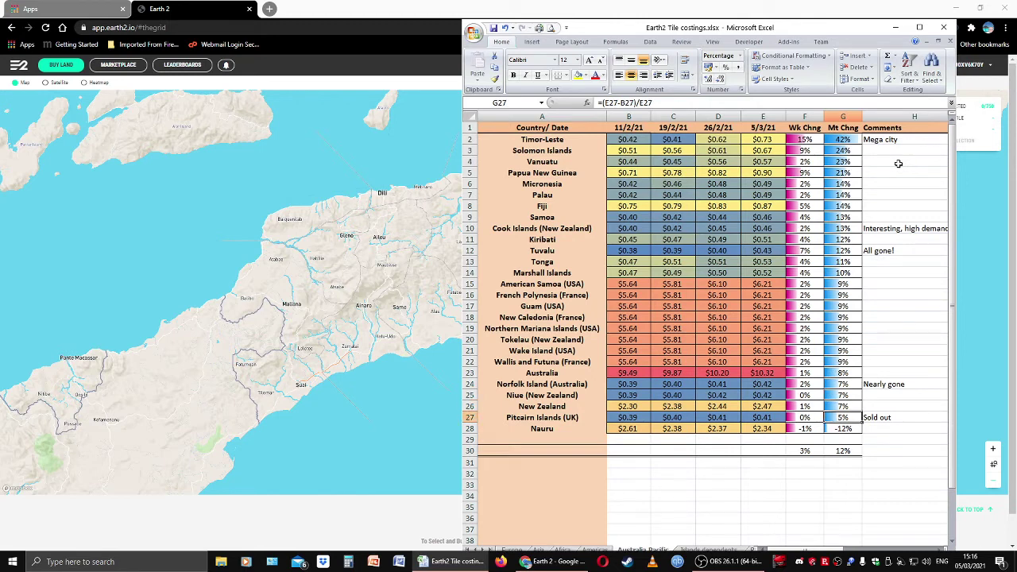
pyautogui.press('Down')
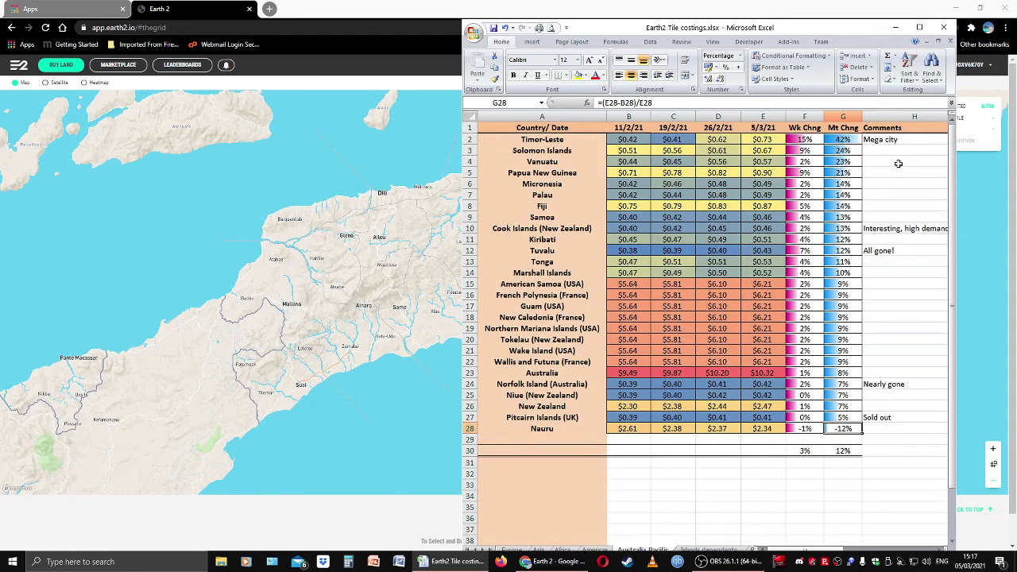
pyautogui.press('Left')
pyautogui.press('Left')
pyautogui.press('Left')
pyautogui.press('Left')
pyautogui.press('Left')
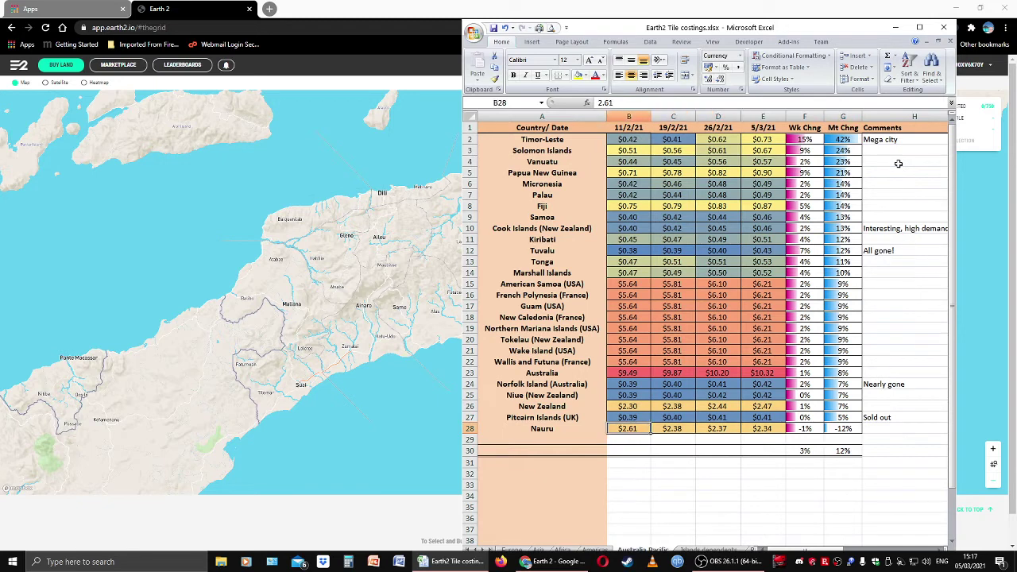
pyautogui.press('Right')
pyautogui.press('Right')
pyautogui.press('Right')
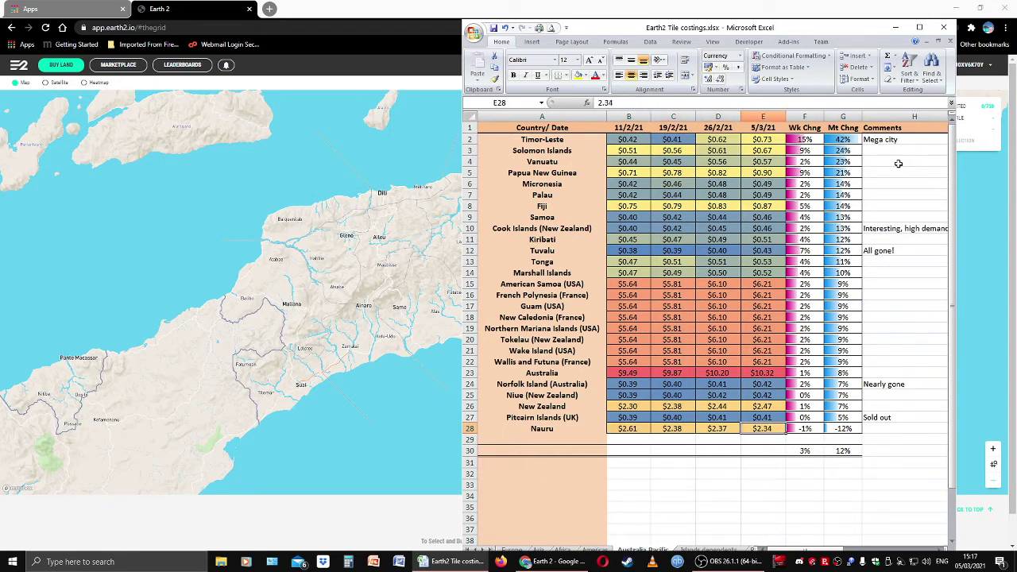
pyautogui.press('Right')
pyautogui.press('Right')
pyautogui.press('Right')
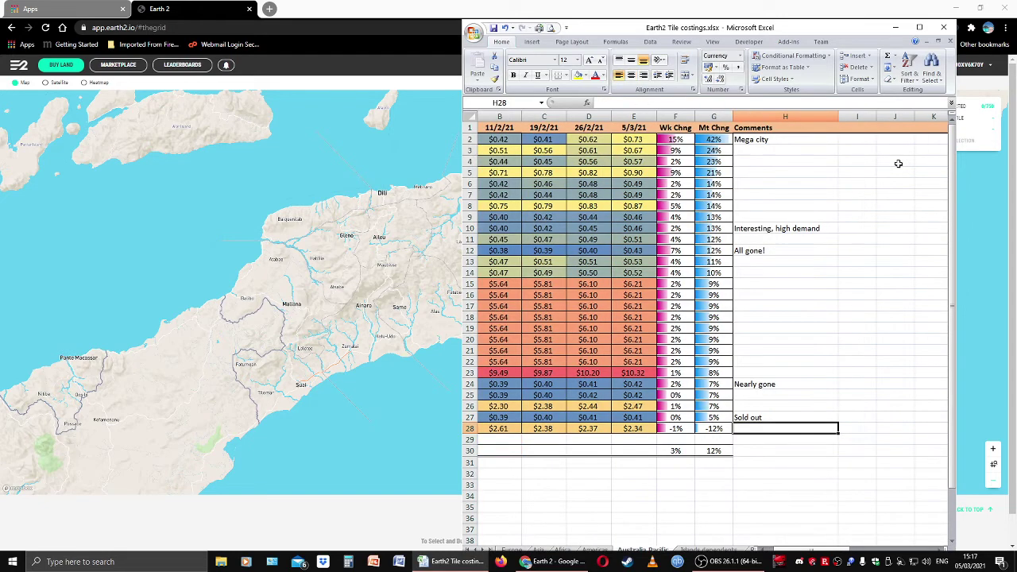
pyautogui.press('Left')
pyautogui.press('Left')
pyautogui.press('Left')
pyautogui.press('Left')
pyautogui.press('Left')
pyautogui.press('Left')
pyautogui.press('Left')
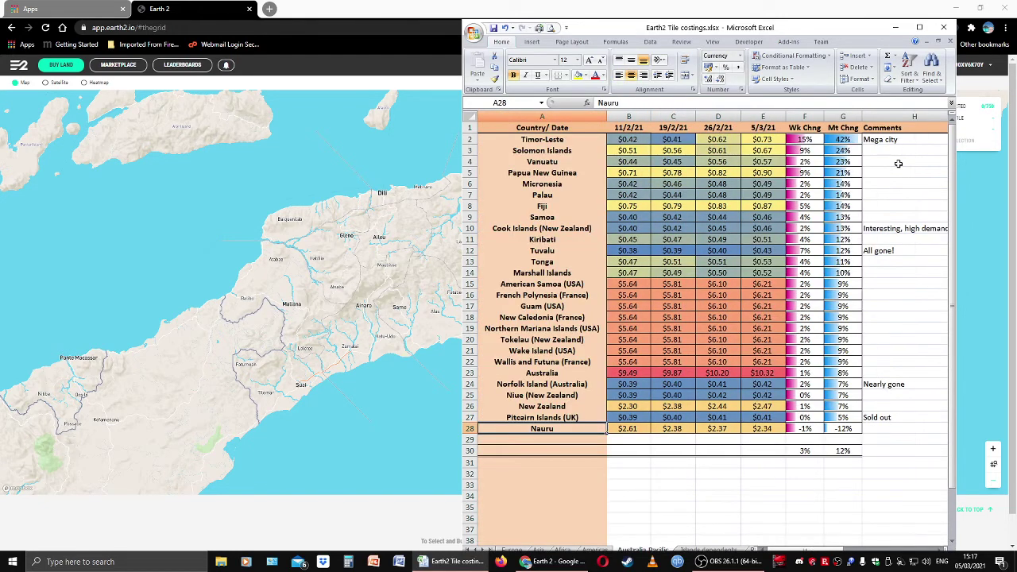
pyautogui.press('Right')
pyautogui.press('Right')
pyautogui.press('Right')
pyautogui.press('Right')
pyautogui.press('Right')
pyautogui.press('Right')
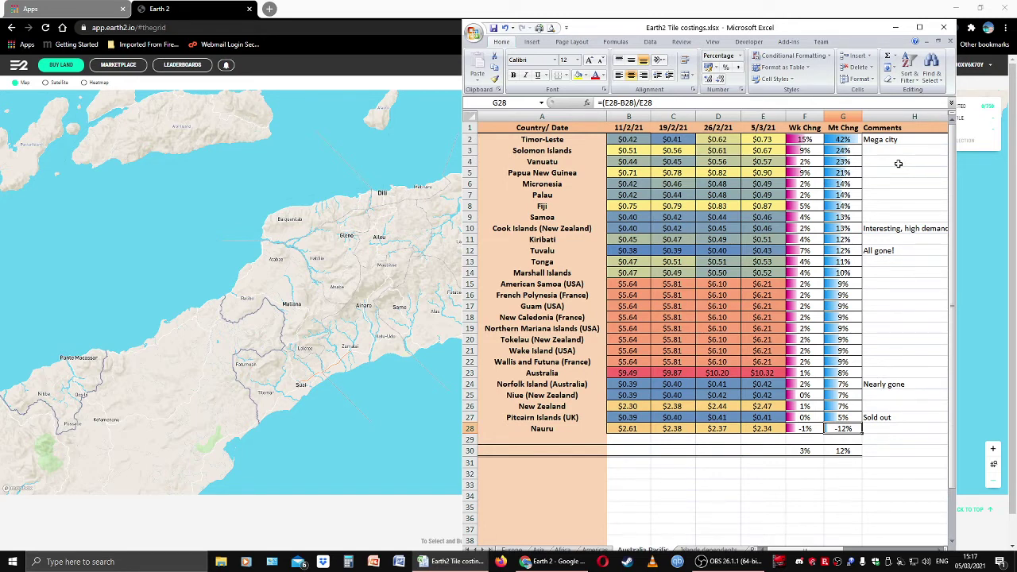
pyautogui.press('Up')
pyautogui.press('Up')
pyautogui.press('Up')
pyautogui.press('Up')
pyautogui.press('Up')
pyautogui.press('Up')
pyautogui.press('Up')
pyautogui.press('Up')
pyautogui.press('Up')
pyautogui.press('Up')
pyautogui.press('Up')
pyautogui.press('Up')
pyautogui.press('Up')
pyautogui.press('Up')
pyautogui.press('Up')
pyautogui.press('Up')
pyautogui.press('Up')
pyautogui.press('Up')
pyautogui.press('Up')
pyautogui.press('Up')
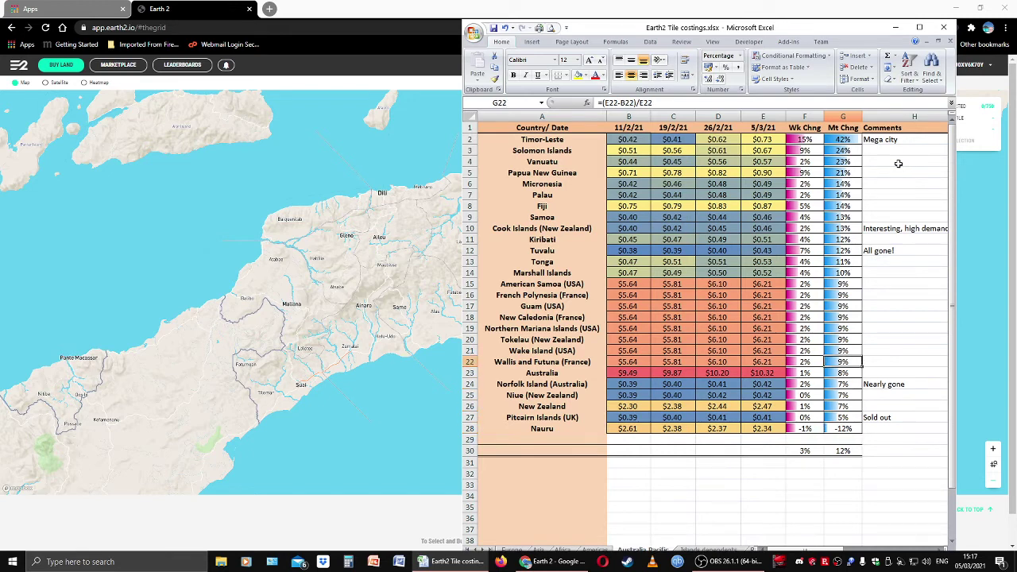
pyautogui.press('Down')
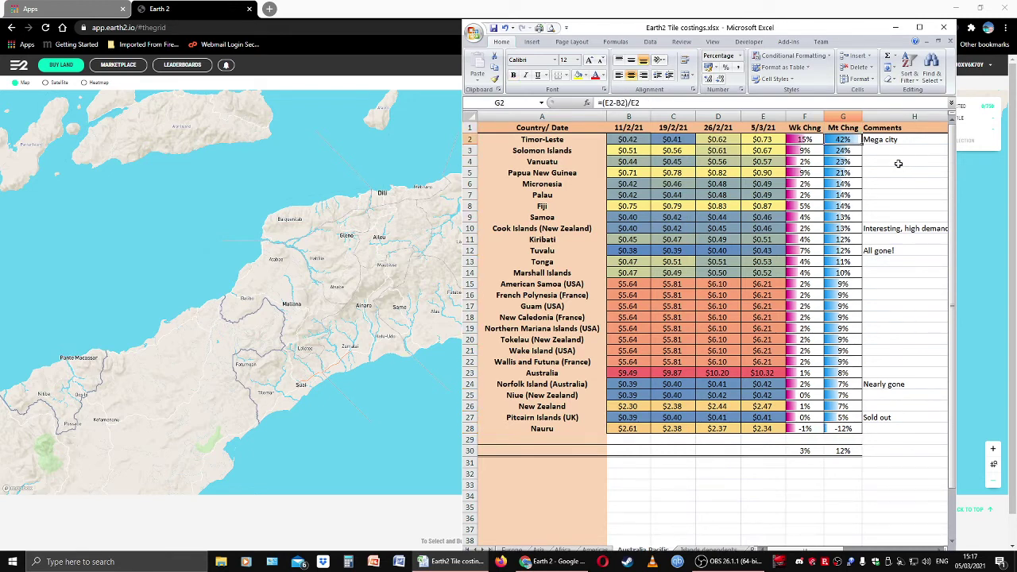